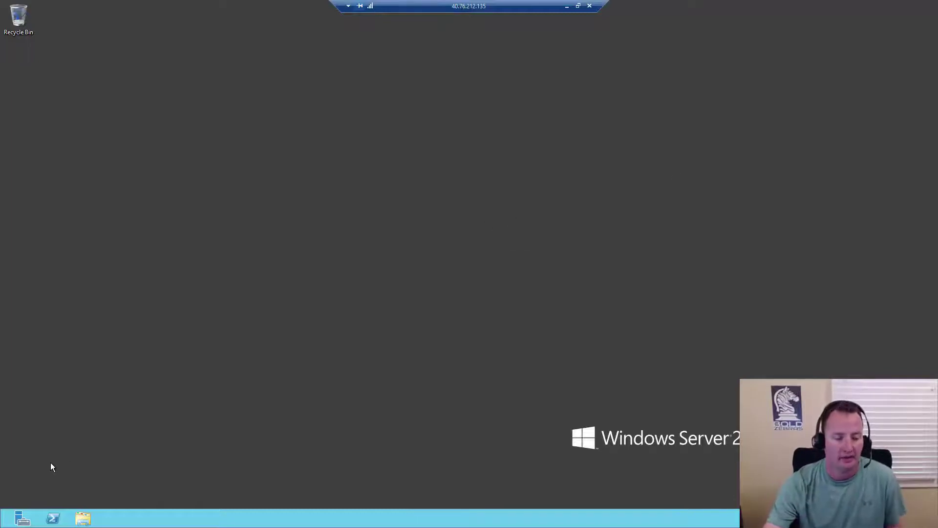
# Step: Launch SharePoint 2013 Central Administration from the Start screen, approving the elevation prompt
pyautogui.click(2, 526)
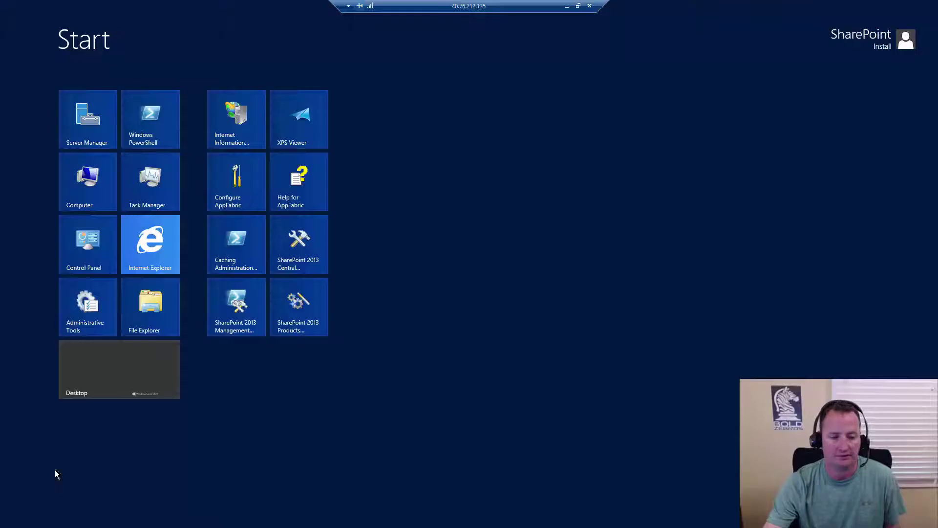
pyautogui.click(307, 240)
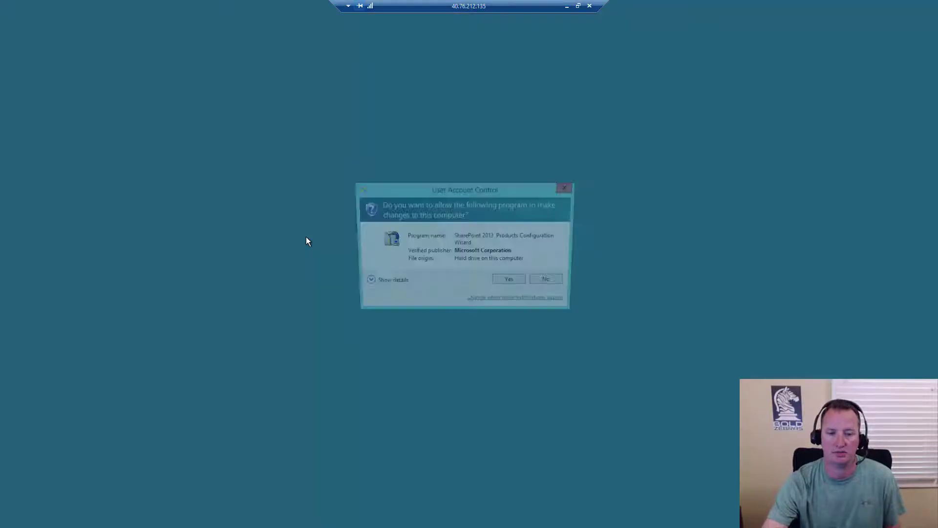
pyautogui.click(511, 284)
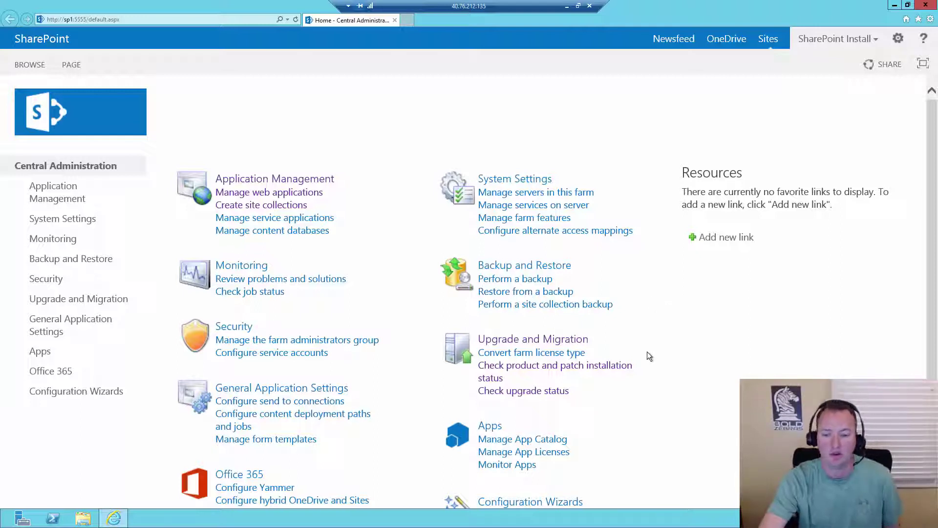
# Step: Show the farm's product and patch status and highlight installed version 15.0.4849.1000
pyautogui.click(616, 371)
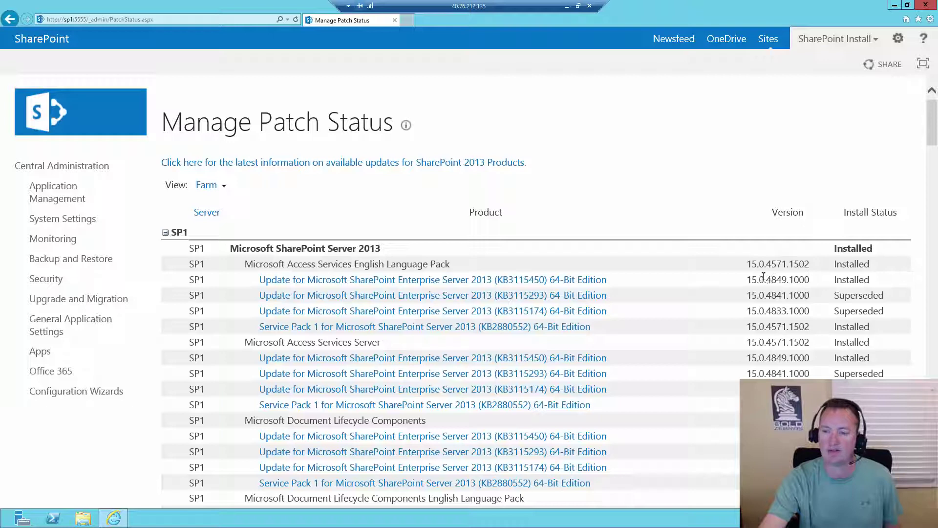
pyautogui.moveTo(751, 281); pyautogui.dragTo(810, 281)
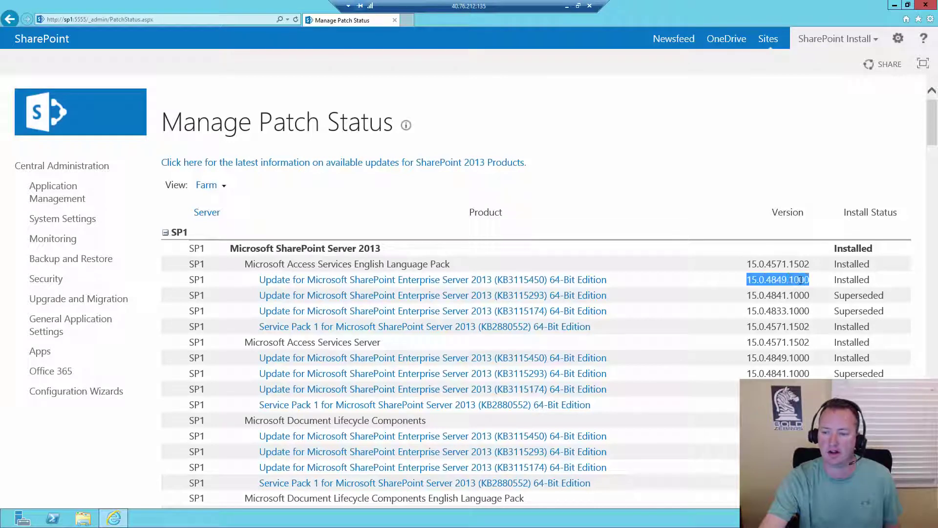
pyautogui.click(732, 283)
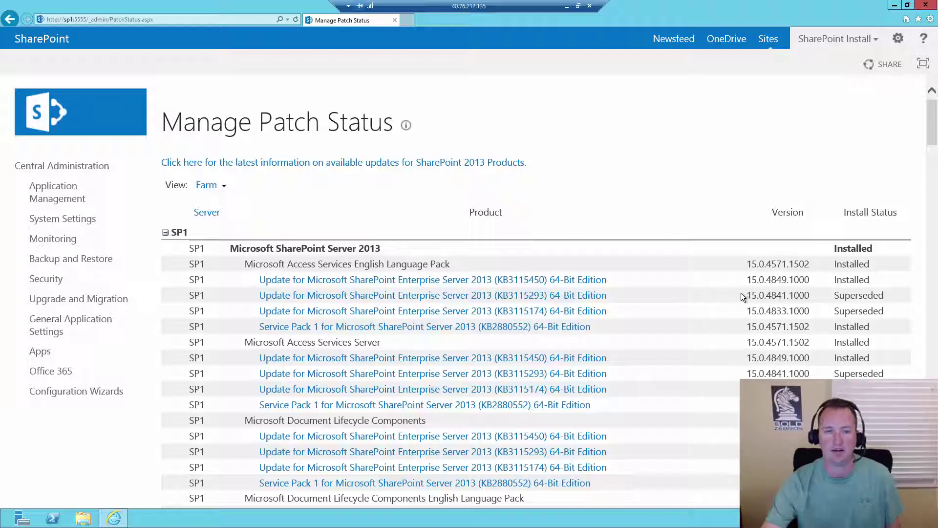
# Step: In a new tab, load toddklindt.com and open the SharePoint 2013 Builds post
pyautogui.click(406, 20)
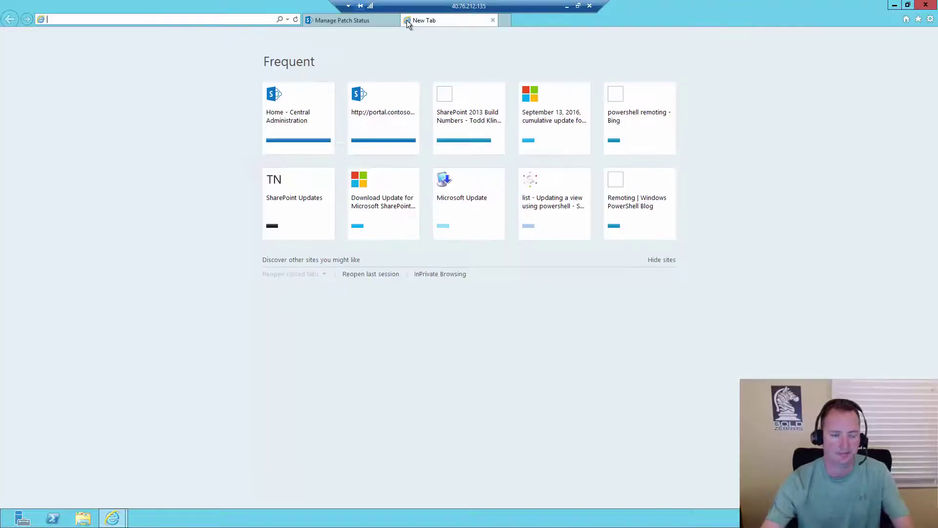
pyautogui.write('www.toddklindt.com/')
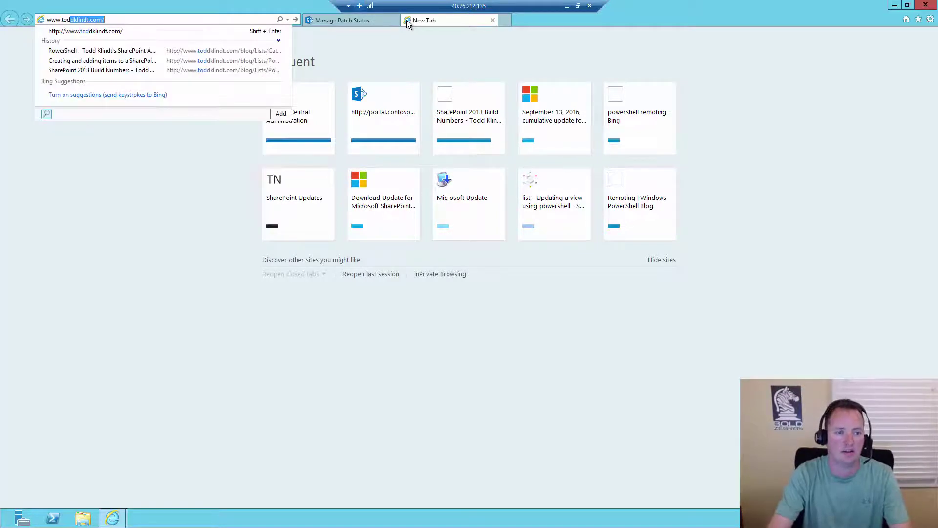
pyautogui.press('Return')
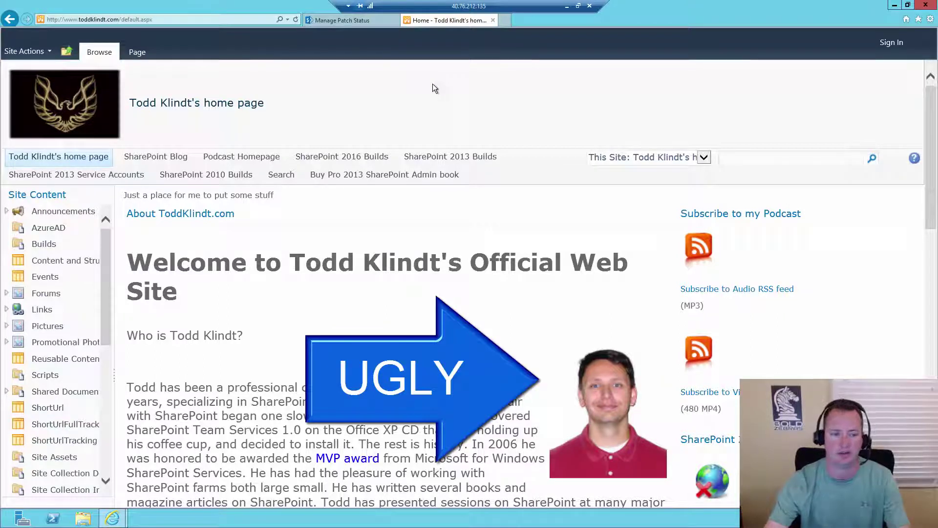
pyautogui.click(483, 159)
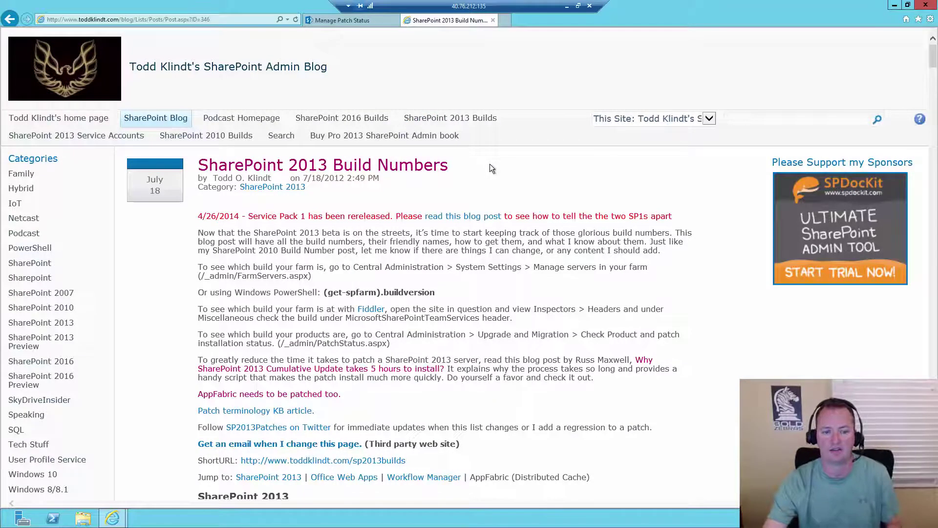
# Step: Scroll to the September 2016 CU rows and mark the 849 in the August 2016 build
pyautogui.scroll(-9, 482, 172)
pyautogui.scroll(-8, 482, 174)
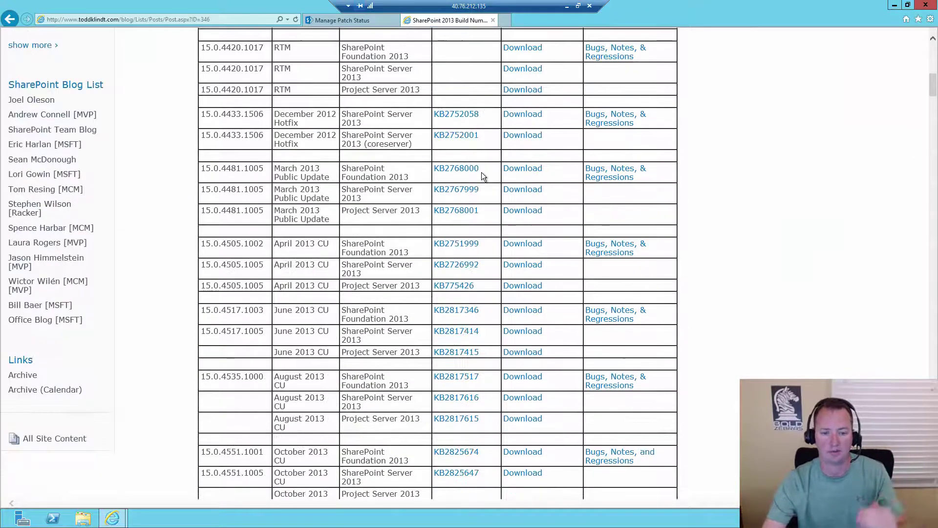
pyautogui.scroll(-3, 482, 174)
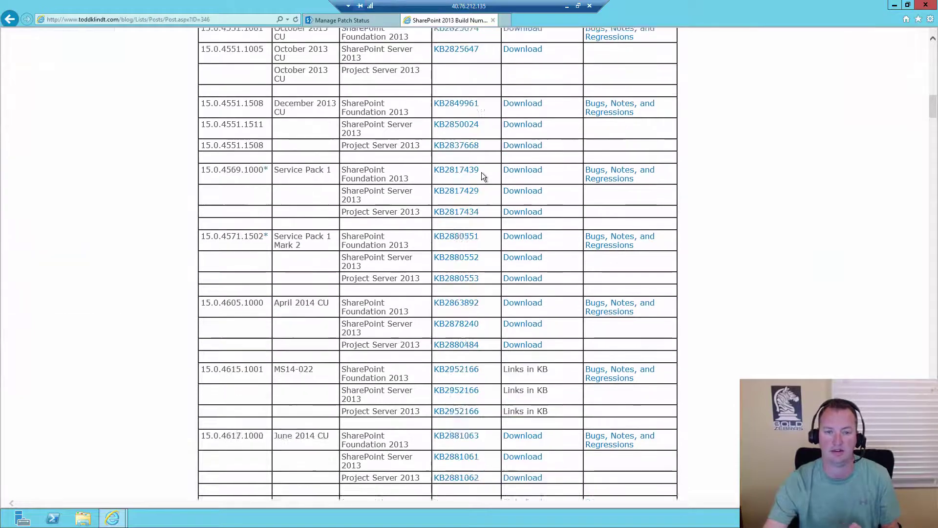
pyautogui.scroll(-4, 482, 174)
pyautogui.scroll(-12, 481, 172)
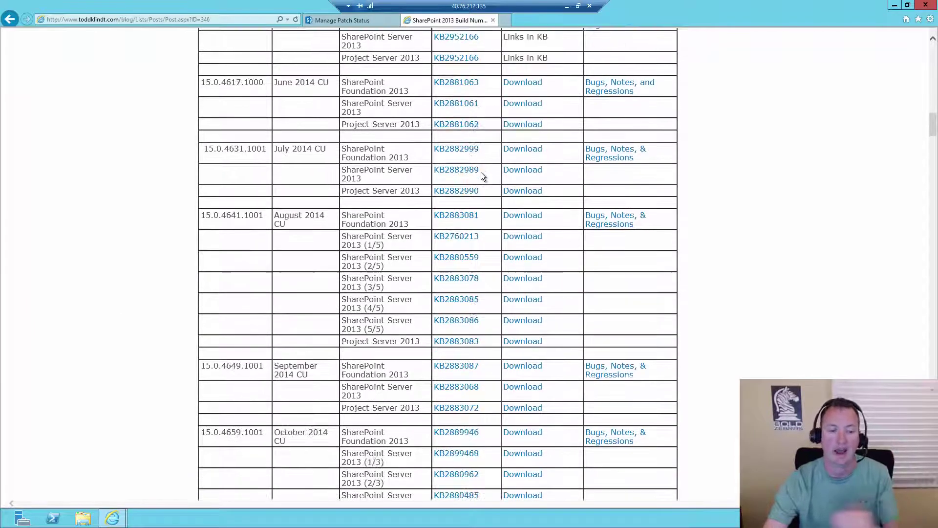
pyautogui.scroll(-17, 481, 172)
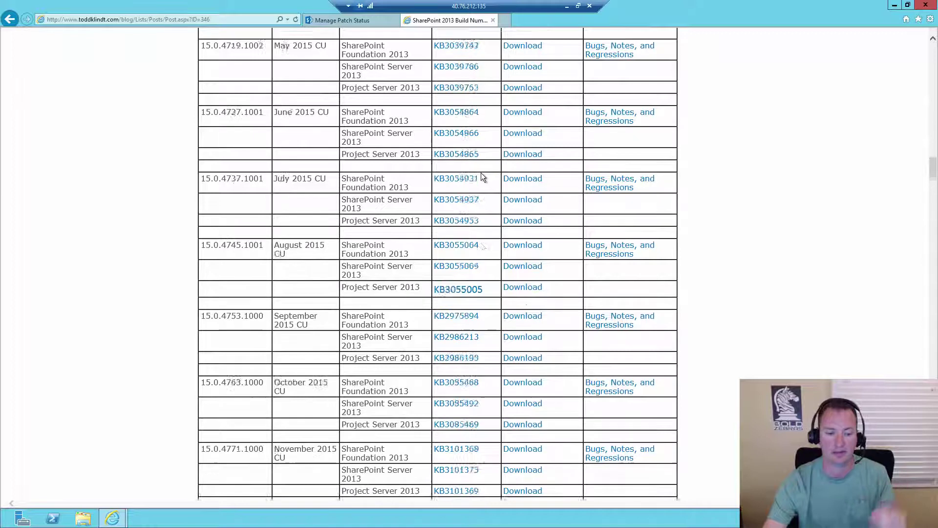
pyautogui.scroll(-7, 481, 172)
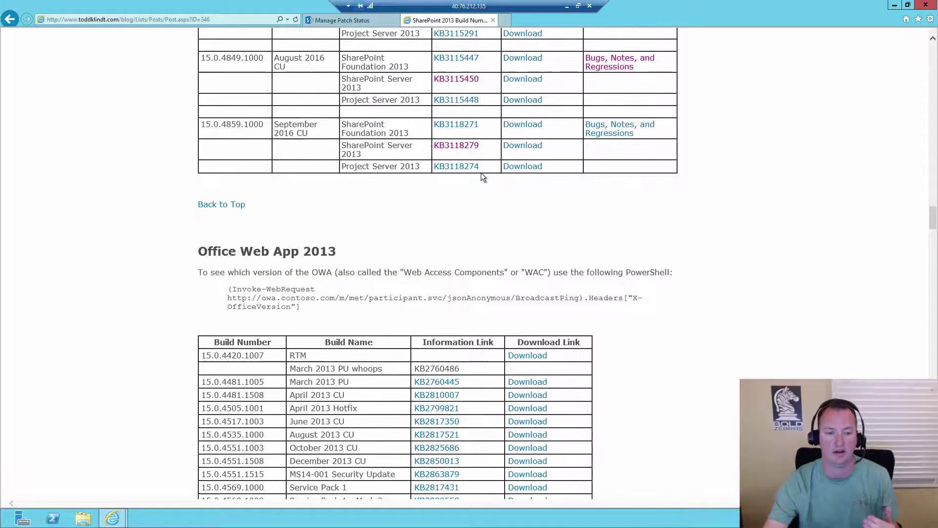
pyautogui.scroll(1, 481, 173)
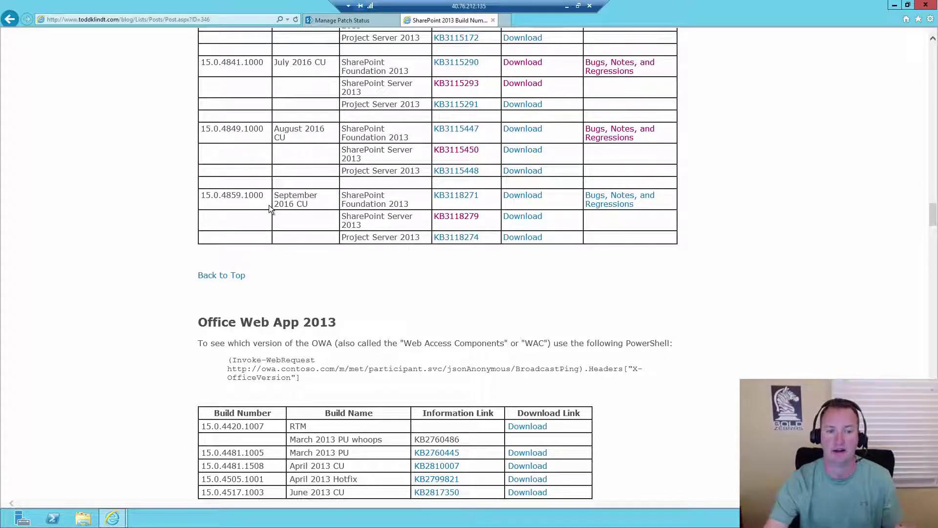
pyautogui.moveTo(226, 129); pyautogui.dragTo(241, 129)
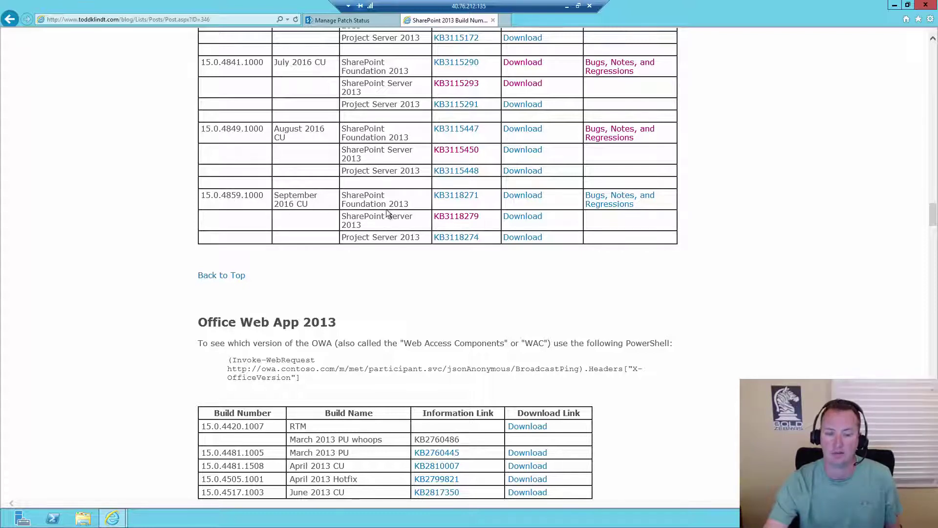
# Step: Open support article KB3118279 for the September 13, 2016 CU and read through it
pyautogui.click(461, 219)
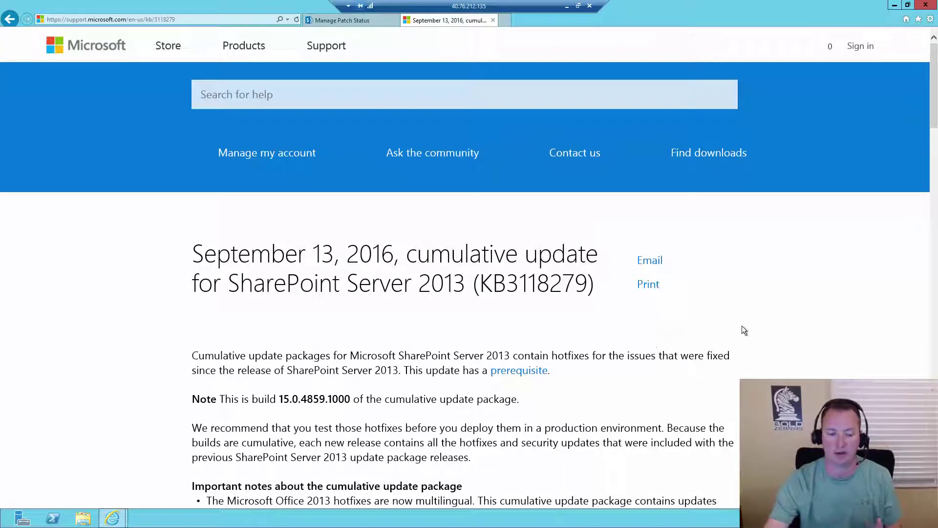
pyautogui.scroll(-3, 742, 326)
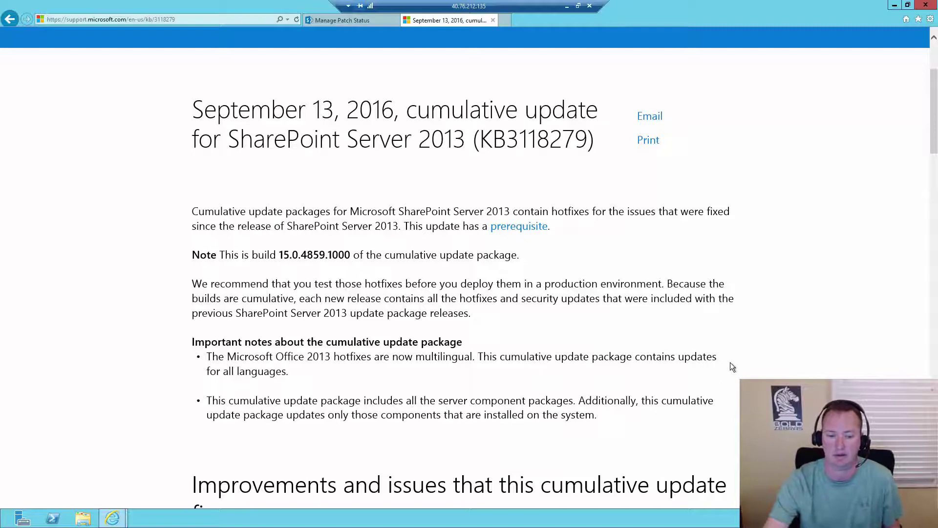
pyautogui.scroll(-5, 738, 364)
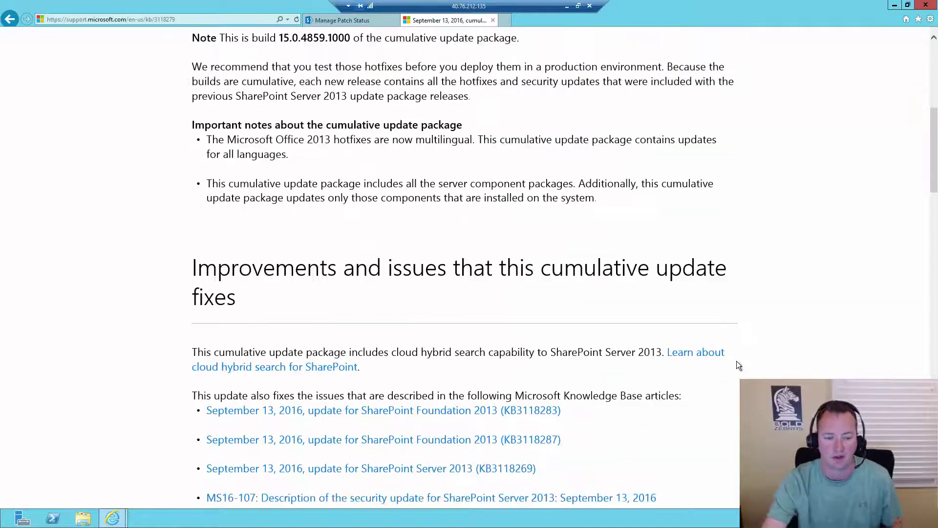
pyautogui.scroll(-1, 739, 365)
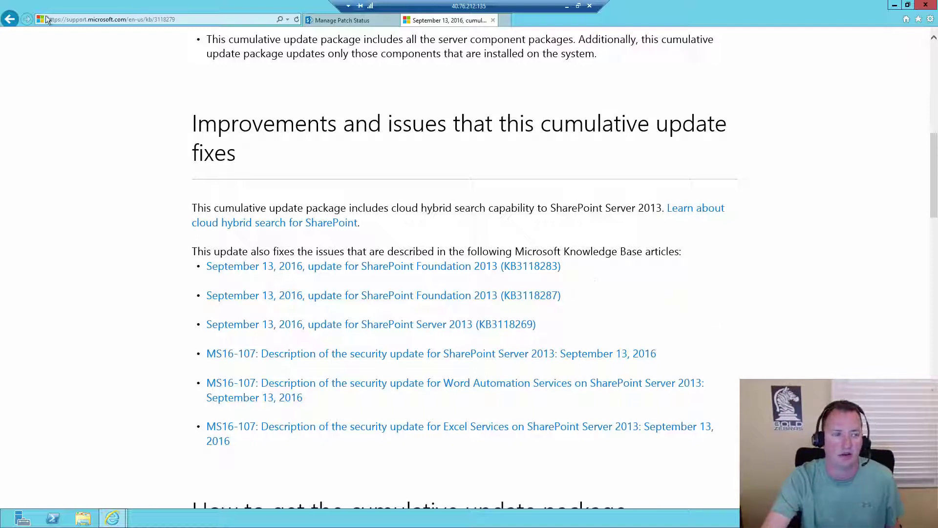
# Step: From the build table, go to the KB3118279 download page and select all three update files
pyautogui.click(9, 20)
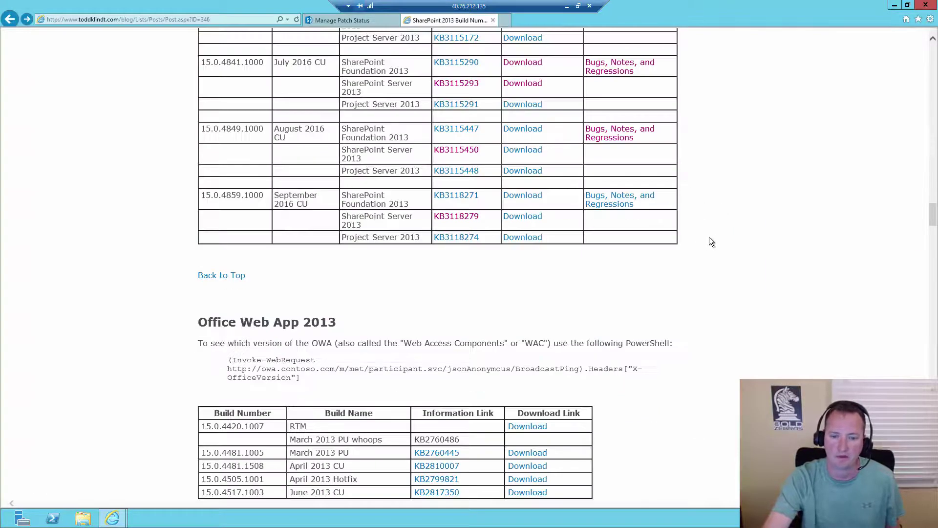
pyautogui.click(522, 217)
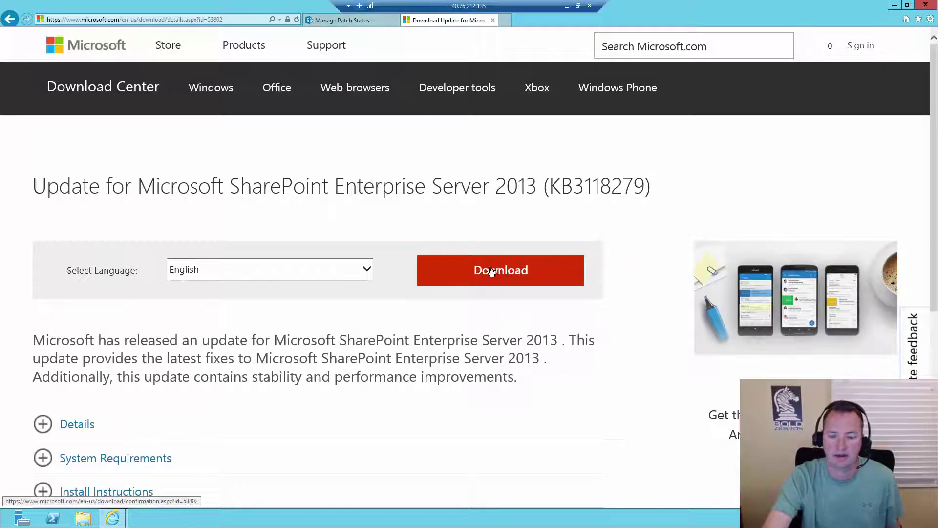
pyautogui.click(518, 272)
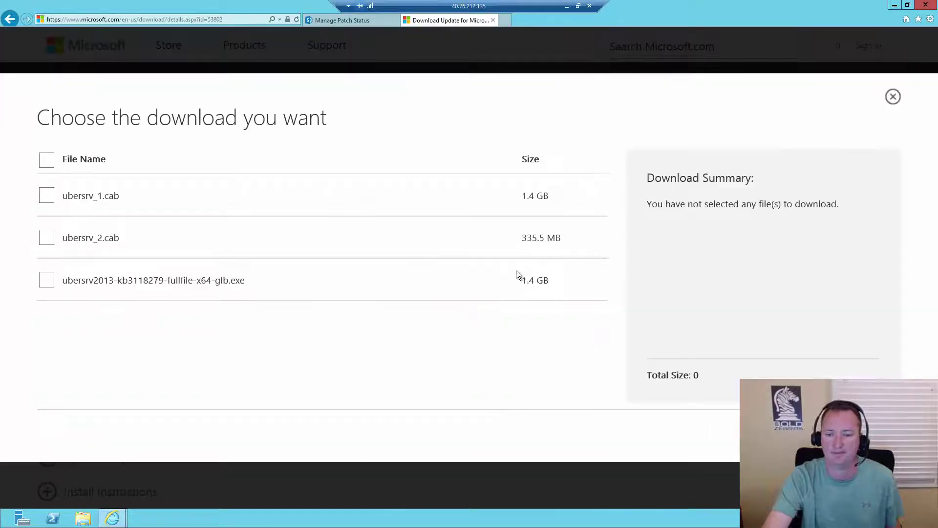
pyautogui.click(51, 160)
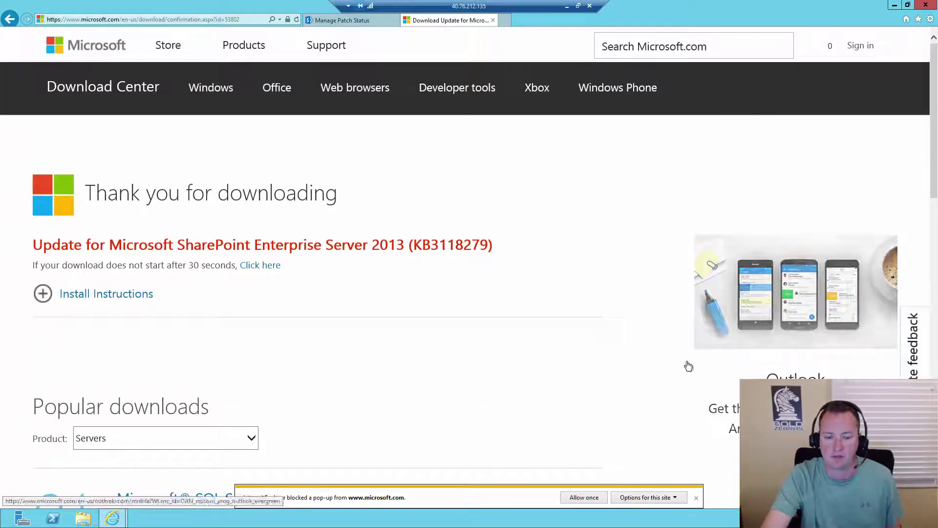
# Step: Allow the download pop-up and try saving into C:\install\September 2016 CU, abandoning since the exe exists
pyautogui.click(594, 497)
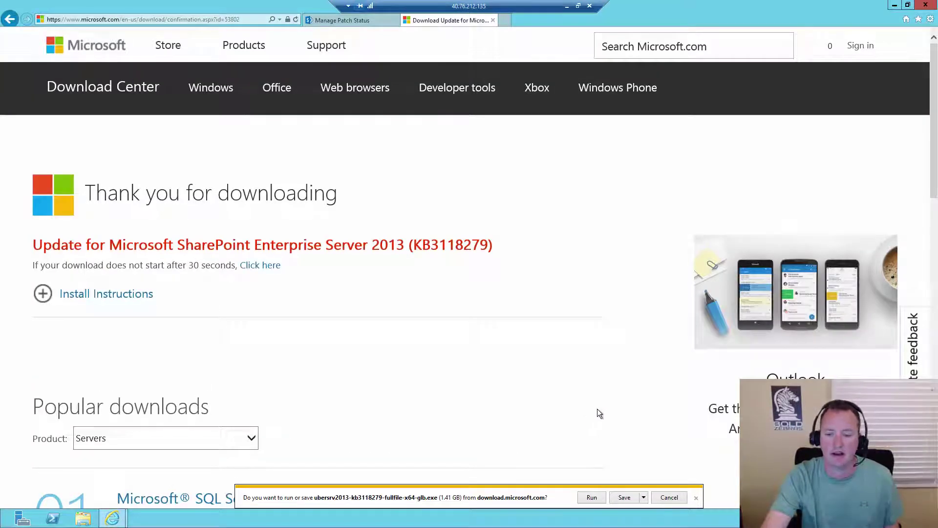
pyautogui.click(645, 497)
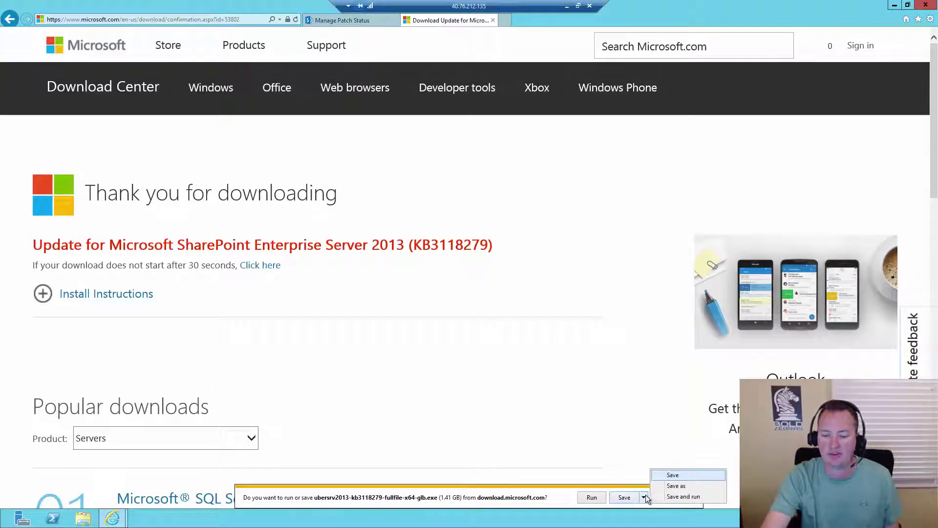
pyautogui.click(676, 486)
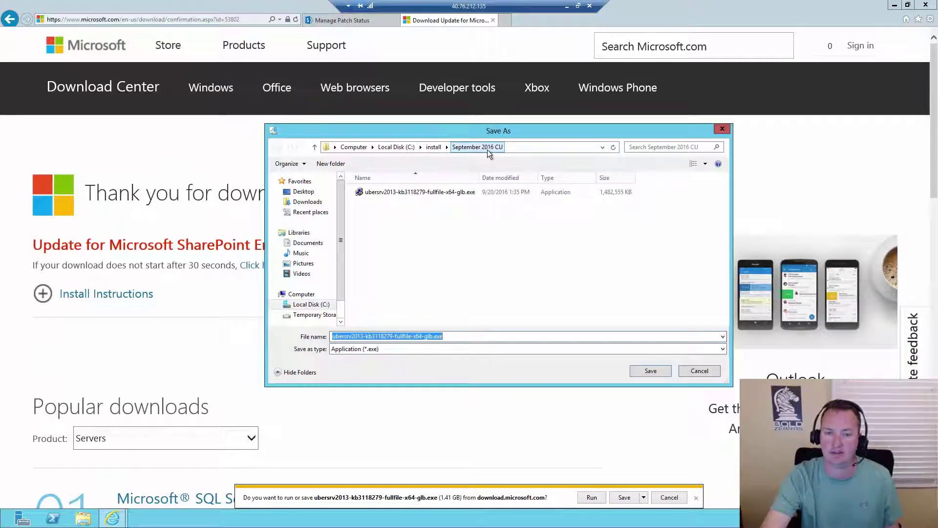
pyautogui.click(434, 148)
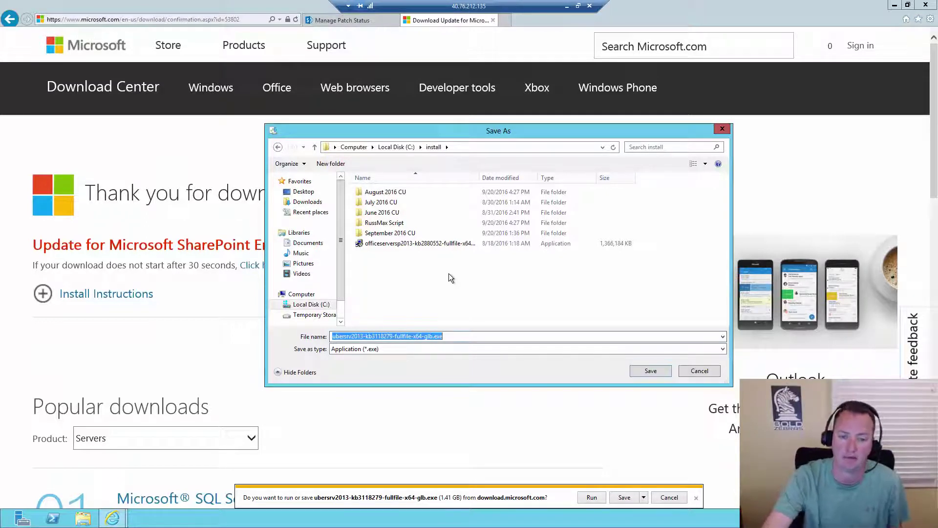
pyautogui.doubleClick(402, 235)
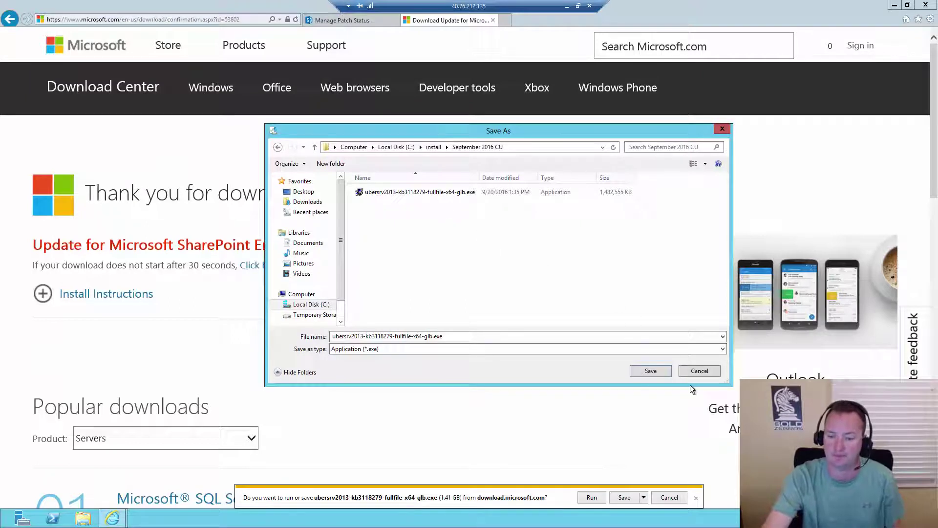
pyautogui.click(700, 371)
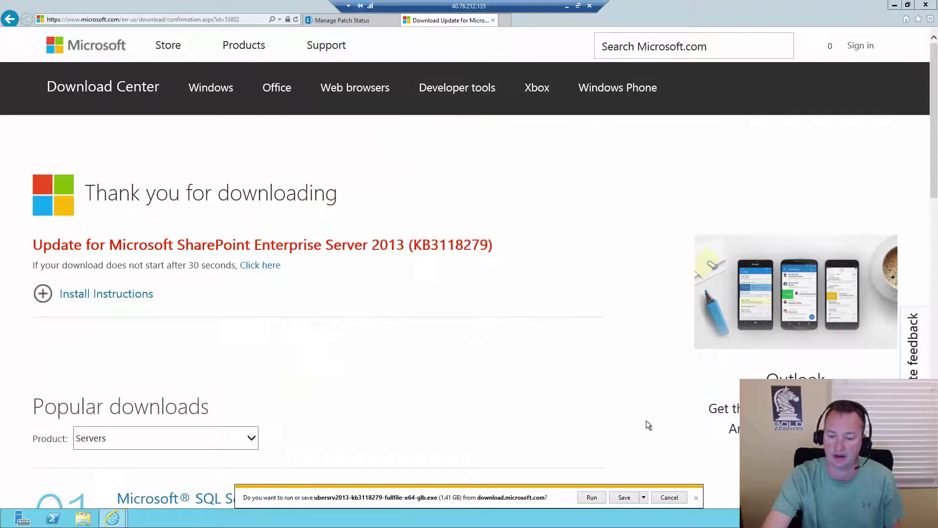
# Step: Skip the exe, cancel the ubersrv_2.cab and ubersrv_1.cab downloads, and dismiss the pop-up notice
pyautogui.click(676, 498)
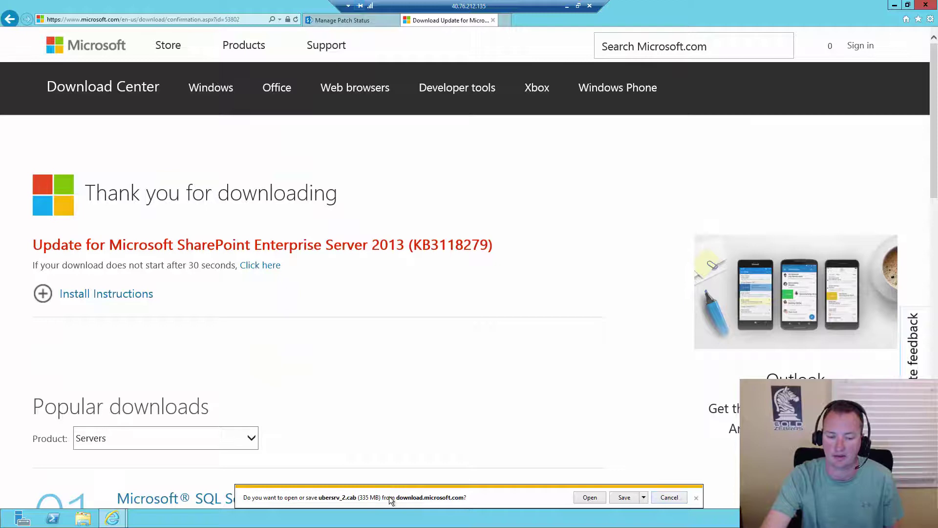
pyautogui.click(667, 497)
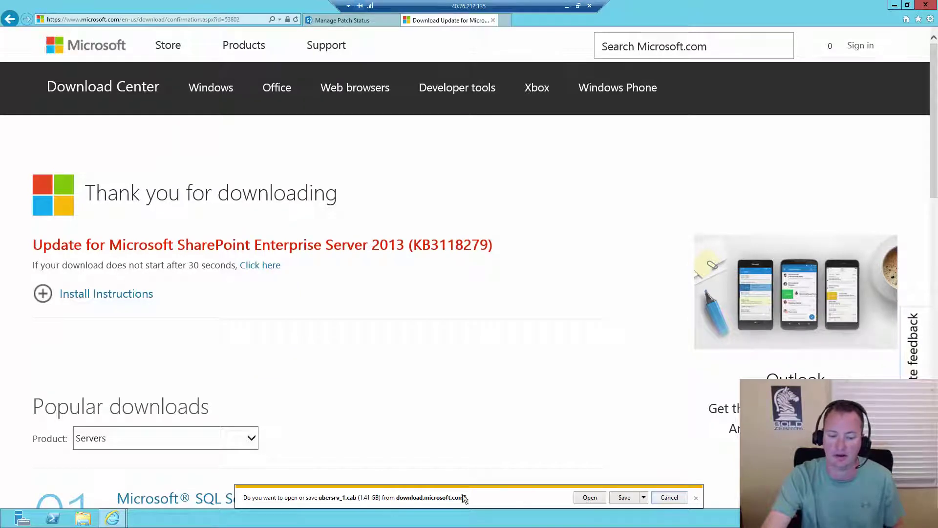
pyautogui.click(670, 498)
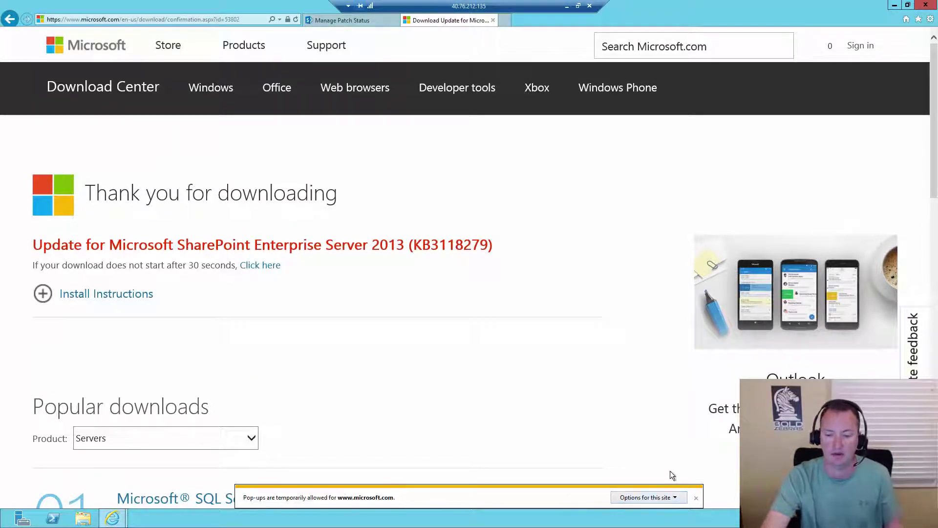
pyautogui.click(695, 498)
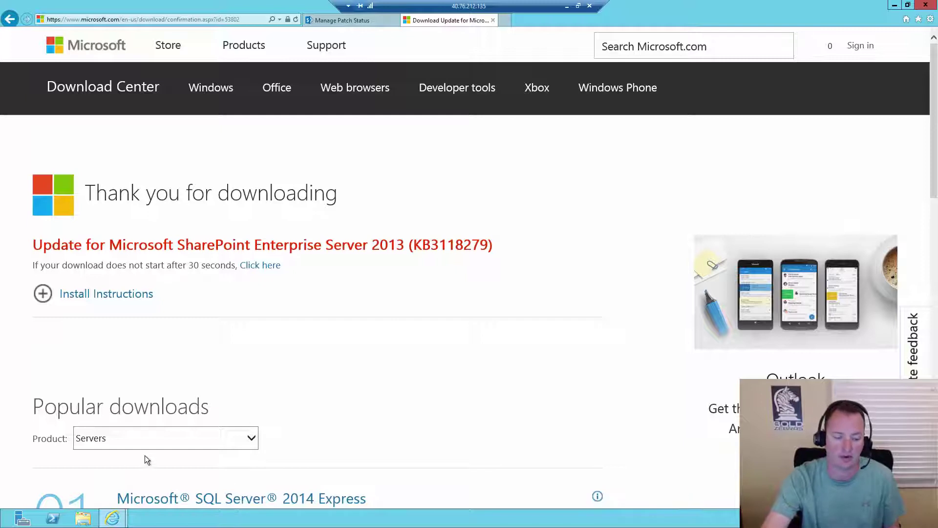
# Step: Check the update files in C:\install\September 2016 CU in File Explorer, then return to the browser
pyautogui.click(84, 519)
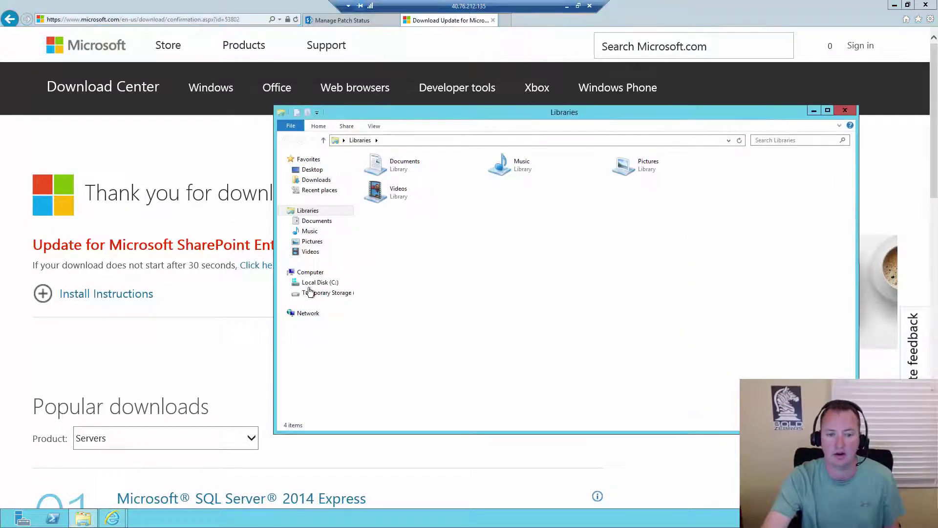
pyautogui.click(315, 284)
pyautogui.doubleClick(386, 191)
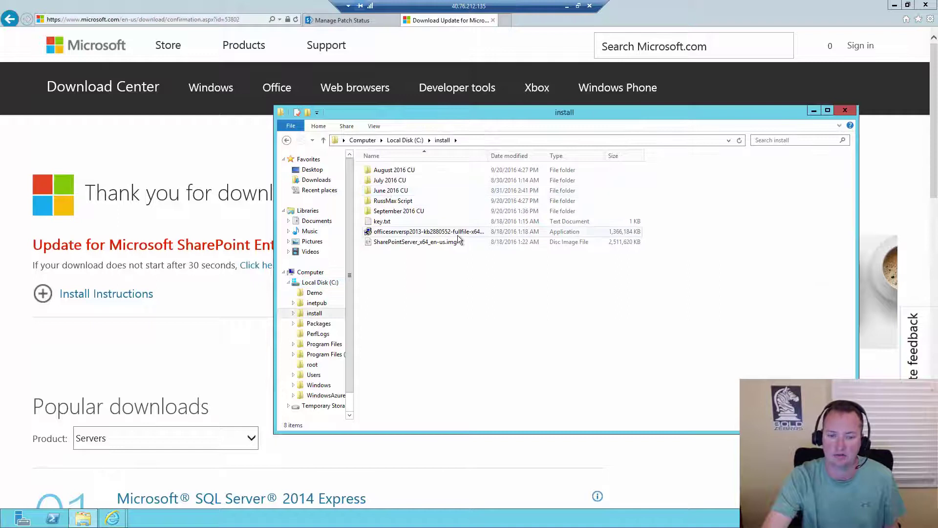
pyautogui.doubleClick(399, 211)
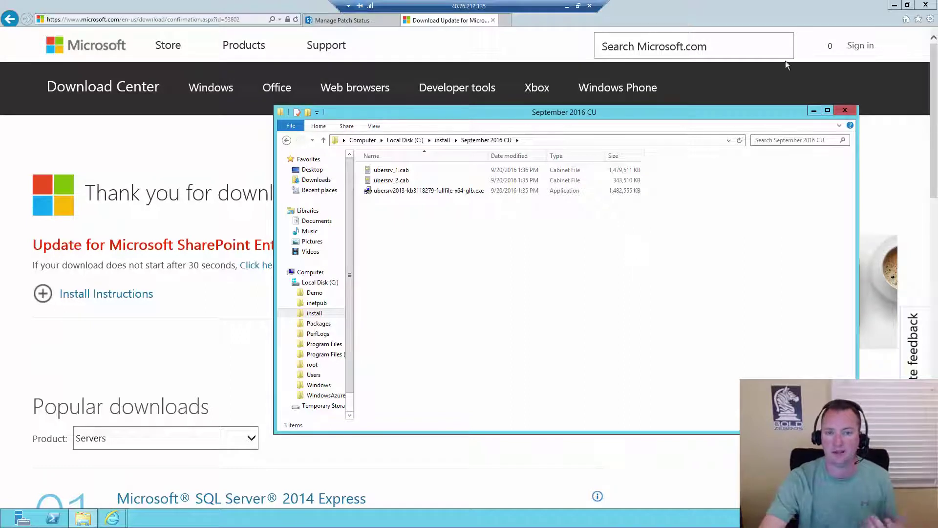
pyautogui.click(877, 6)
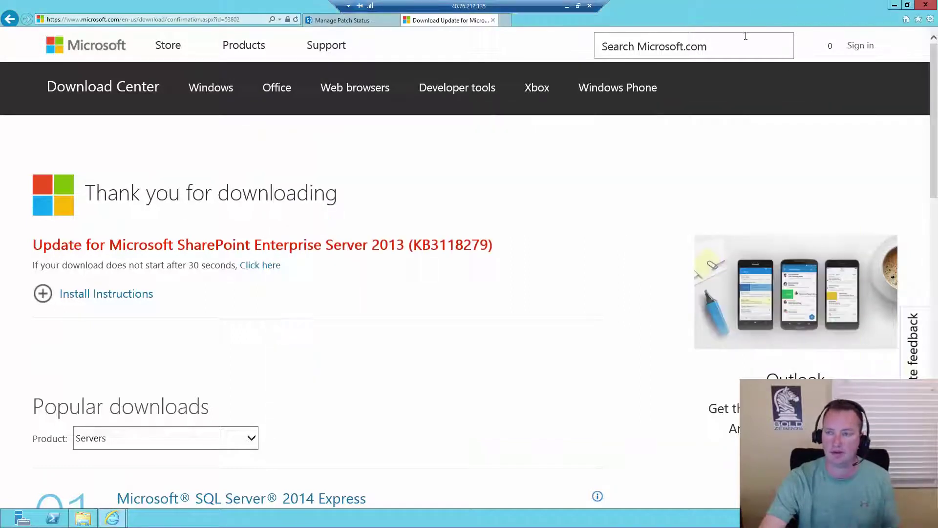
# Step: Cancel closing the browser and go back twice to the top of the SharePoint 2013 Build Numbers post
pyautogui.click(926, 5)
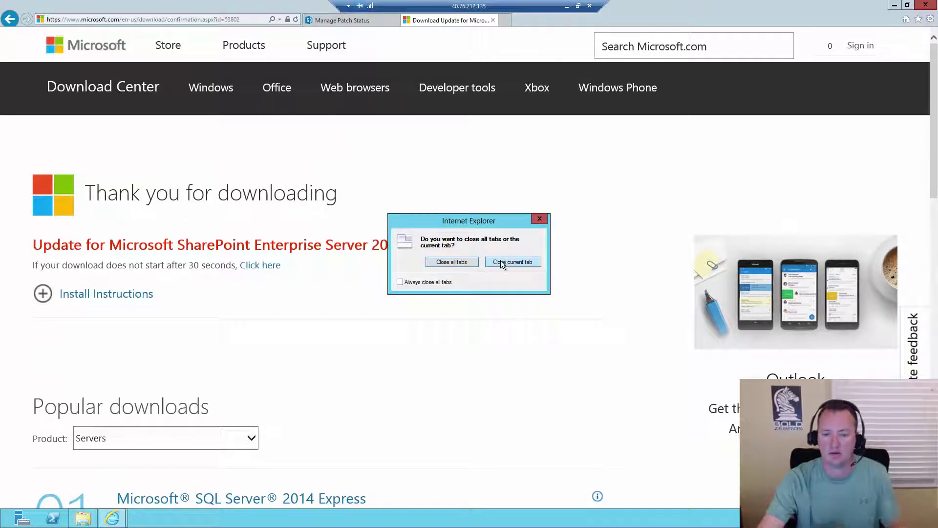
pyautogui.click(540, 219)
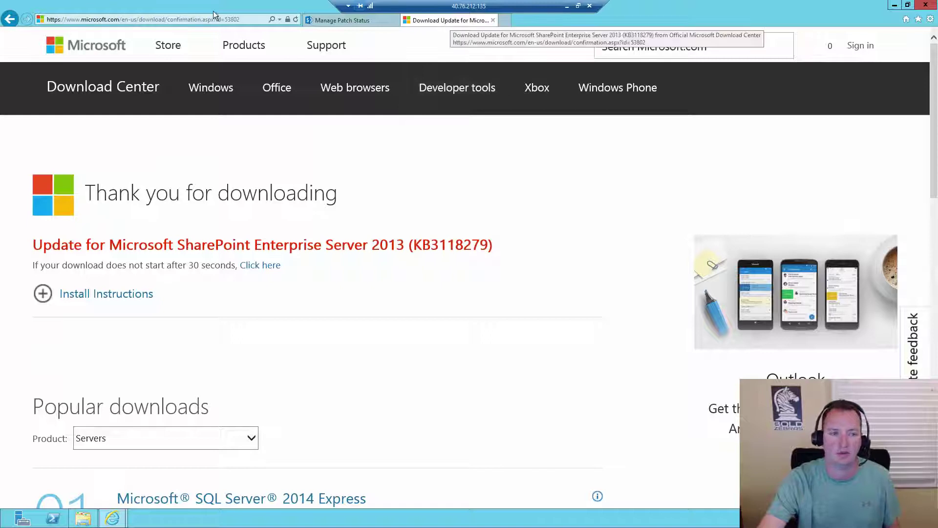
pyautogui.click(10, 20)
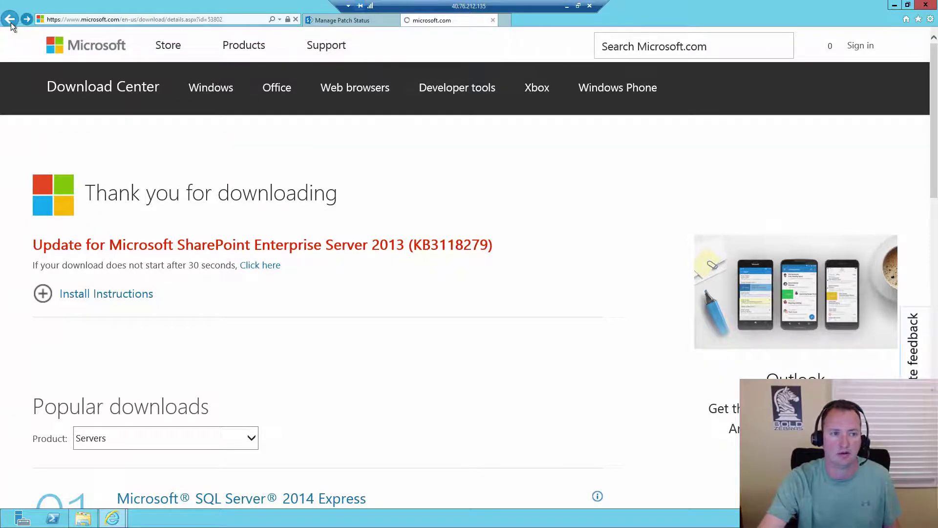
pyautogui.click(10, 20)
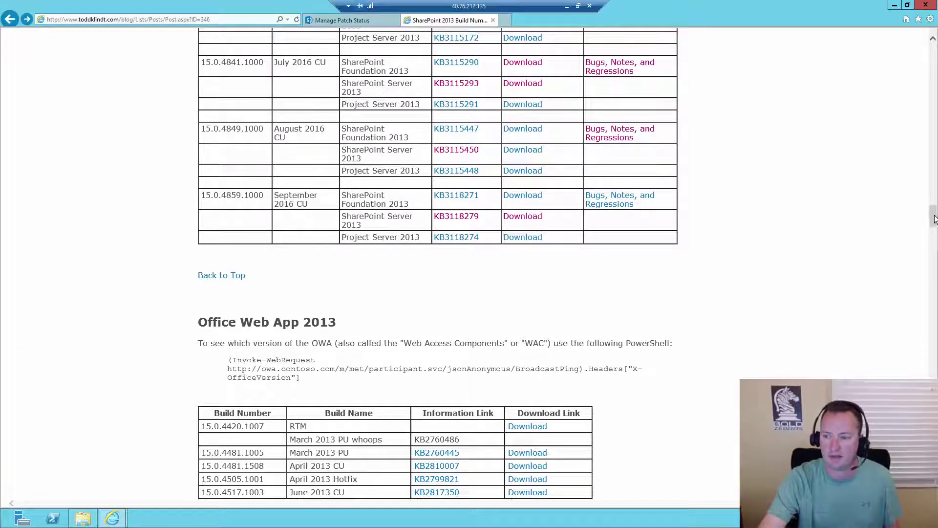
pyautogui.scroll(3, 931, 169)
pyautogui.moveTo(933, 208); pyautogui.dragTo(916, 46)
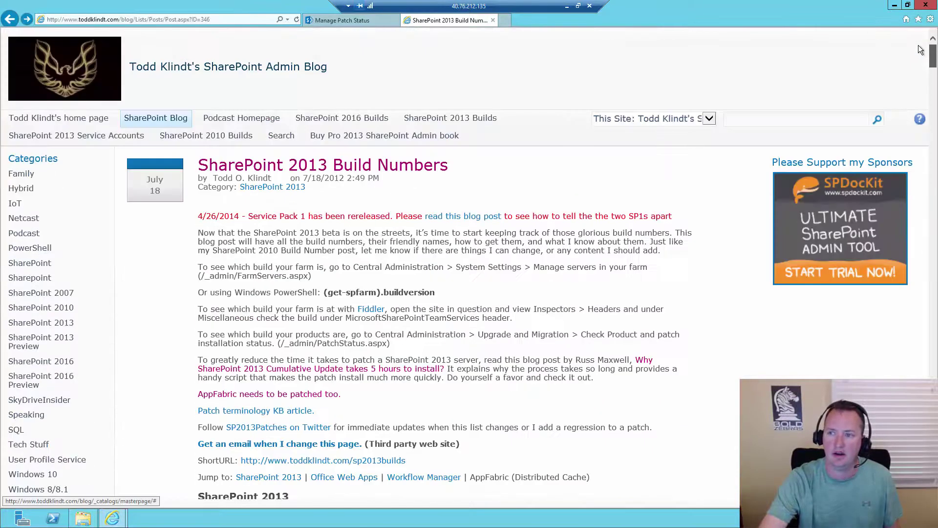
# Step: Read the MSDN post on why SharePoint 2013 CUs take 5 hours, then close all browser tabs
pyautogui.click(404, 374)
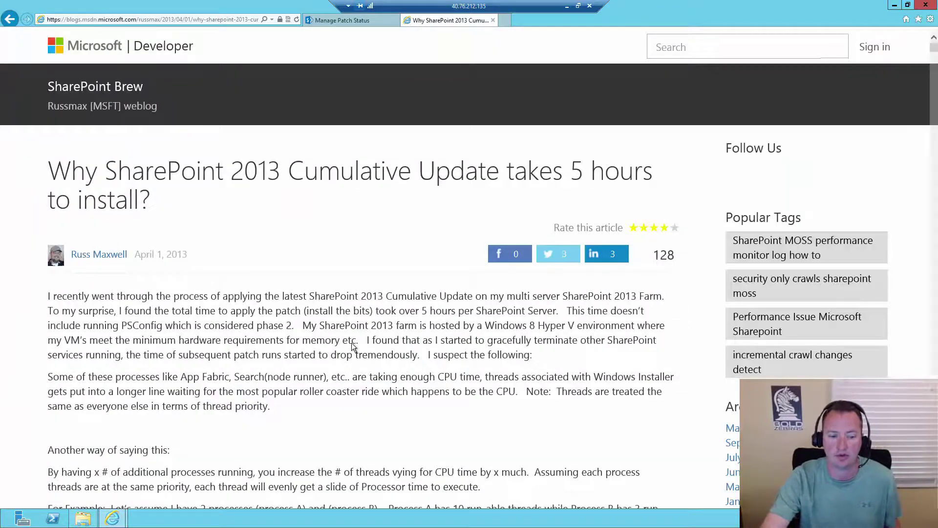
pyautogui.scroll(-4, 348, 357)
pyautogui.scroll(-14, 347, 357)
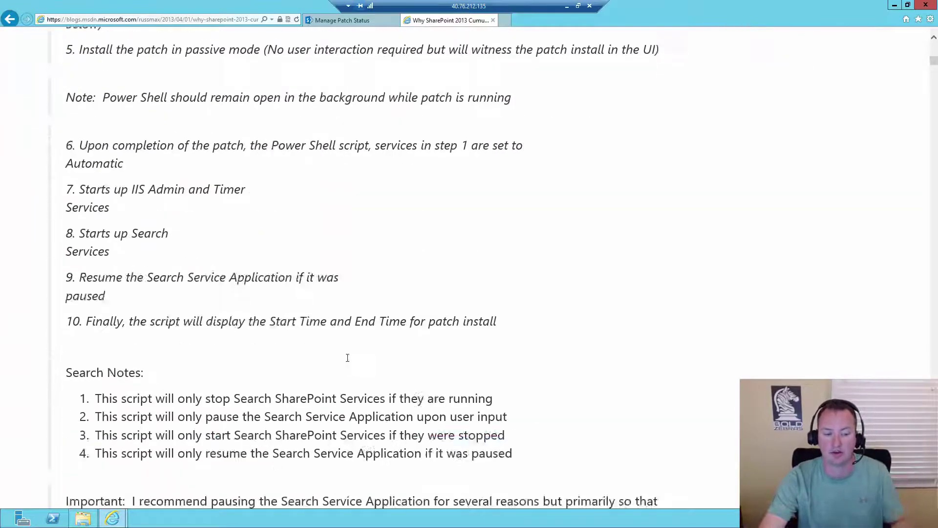
pyautogui.scroll(-18, 348, 359)
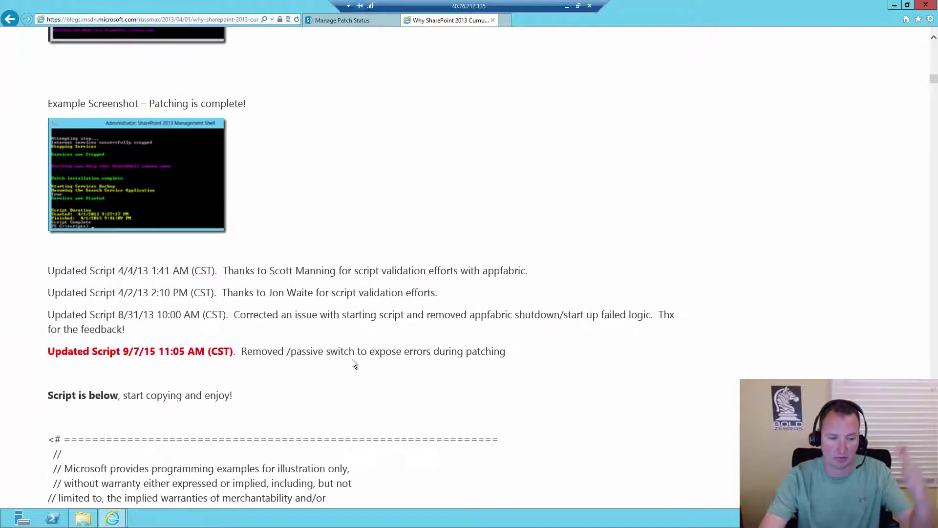
pyautogui.scroll(-8, 352, 361)
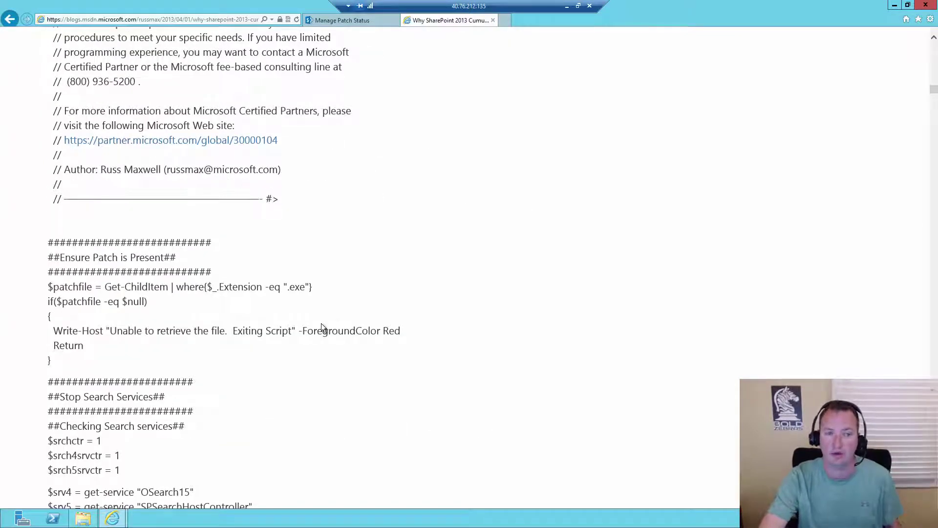
pyautogui.click(925, 5)
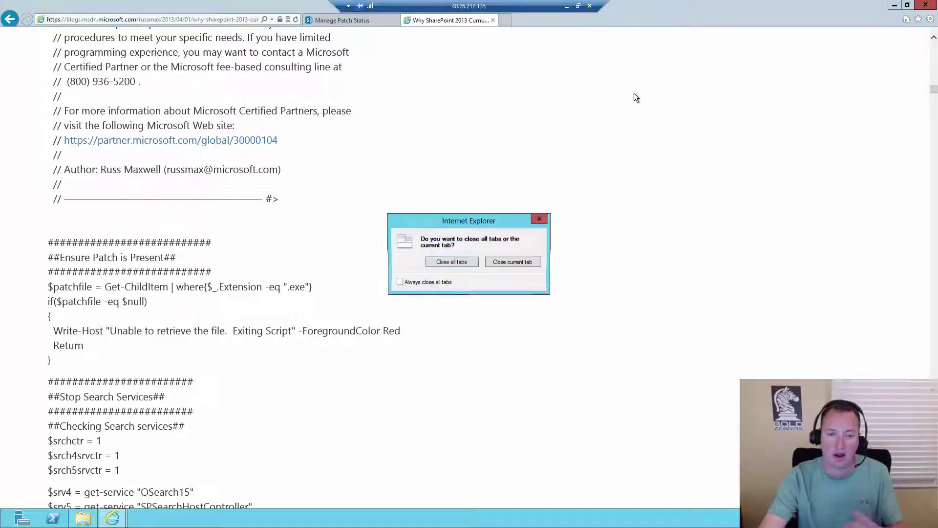
pyautogui.click(456, 262)
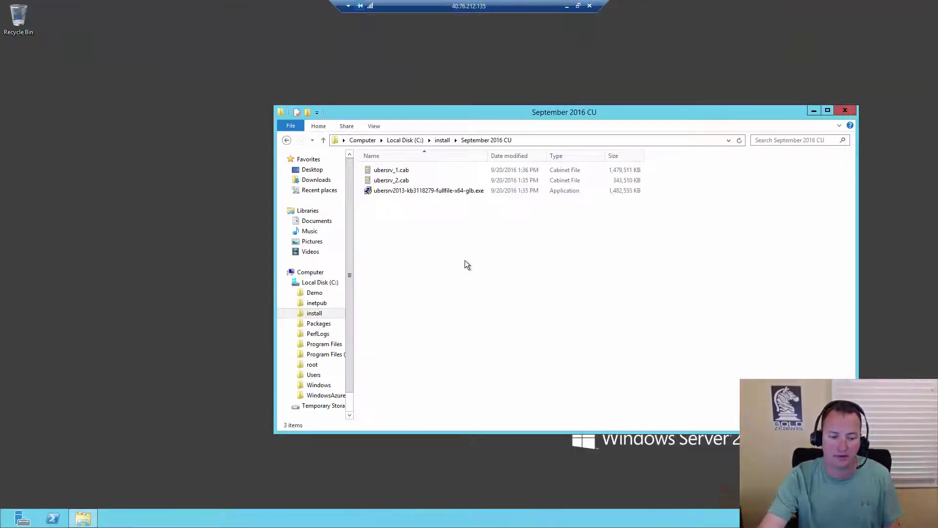
# Step: Copy CUInstaller.ps1 from install\RussMax Script and paste it into install\September 2016 CU
pyautogui.click(441, 140)
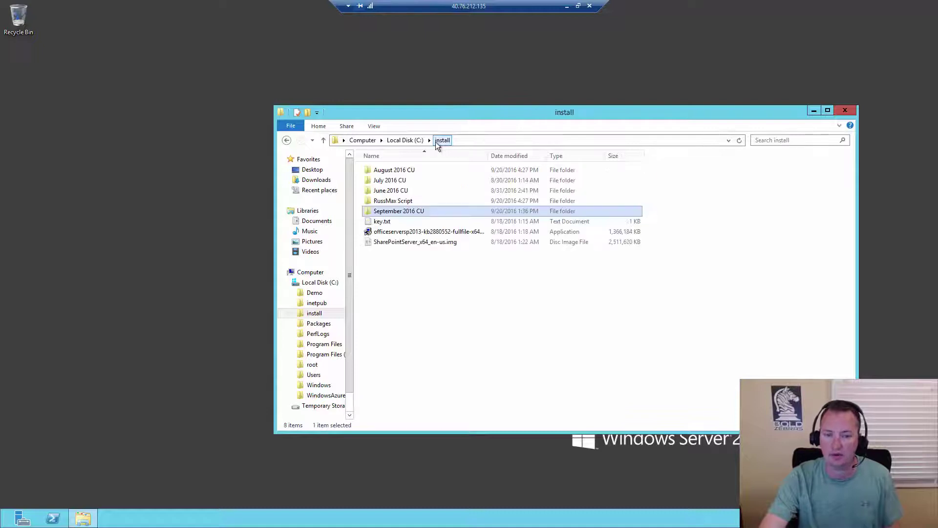
pyautogui.doubleClick(394, 201)
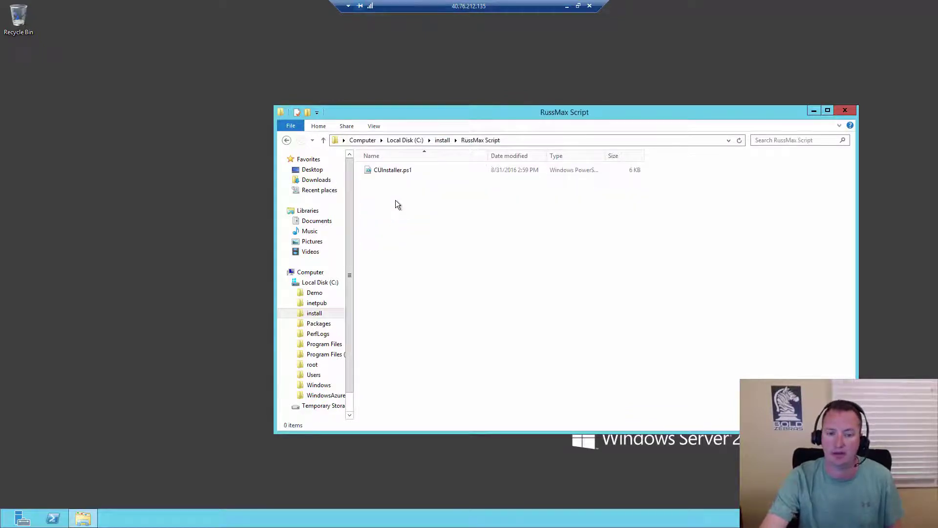
pyautogui.rightClick(401, 172)
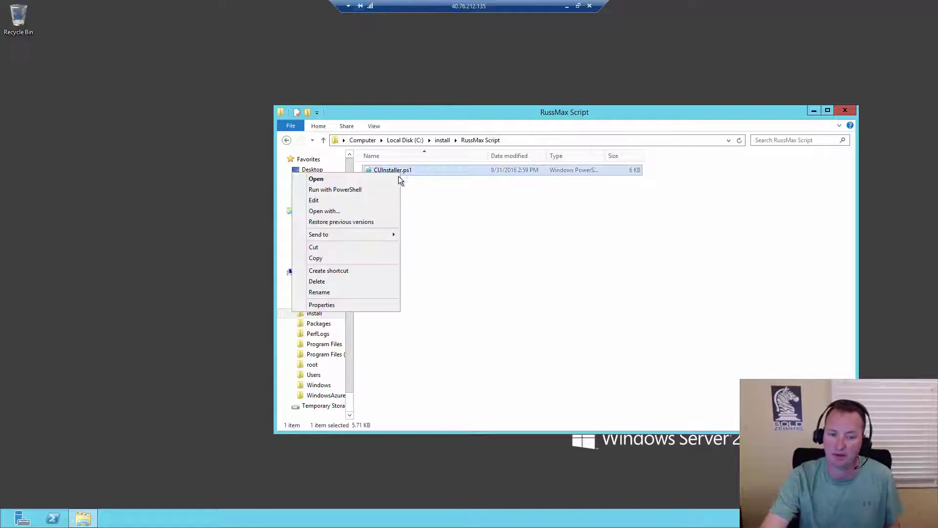
pyautogui.click(340, 258)
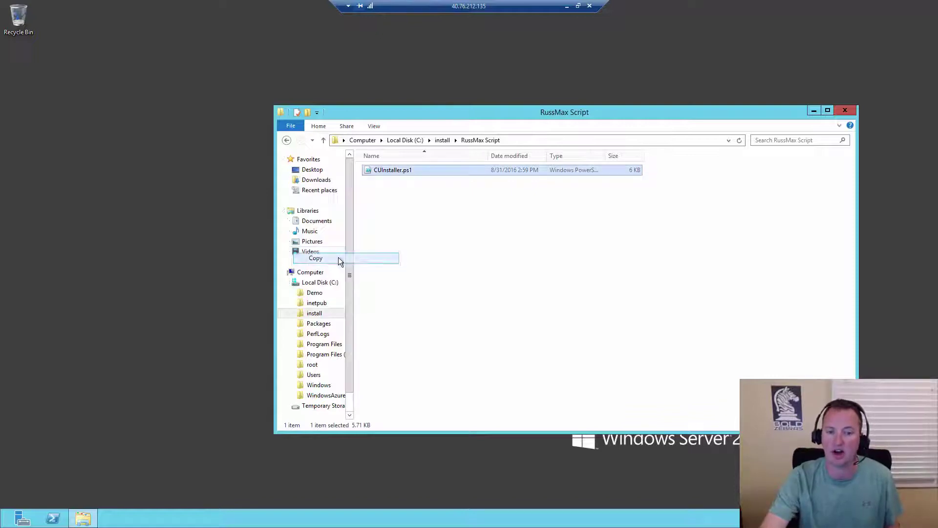
pyautogui.click(441, 141)
pyautogui.doubleClick(414, 211)
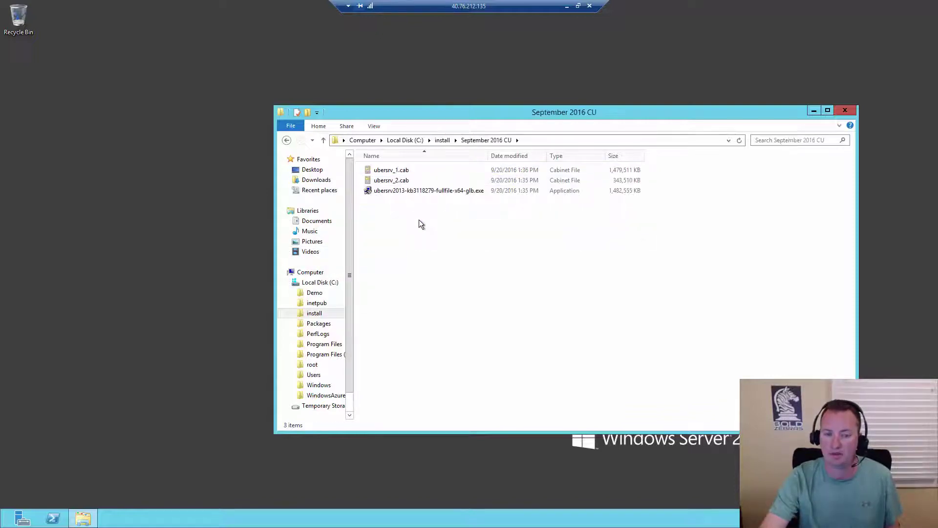
pyautogui.rightClick(419, 221)
pyautogui.click(364, 284)
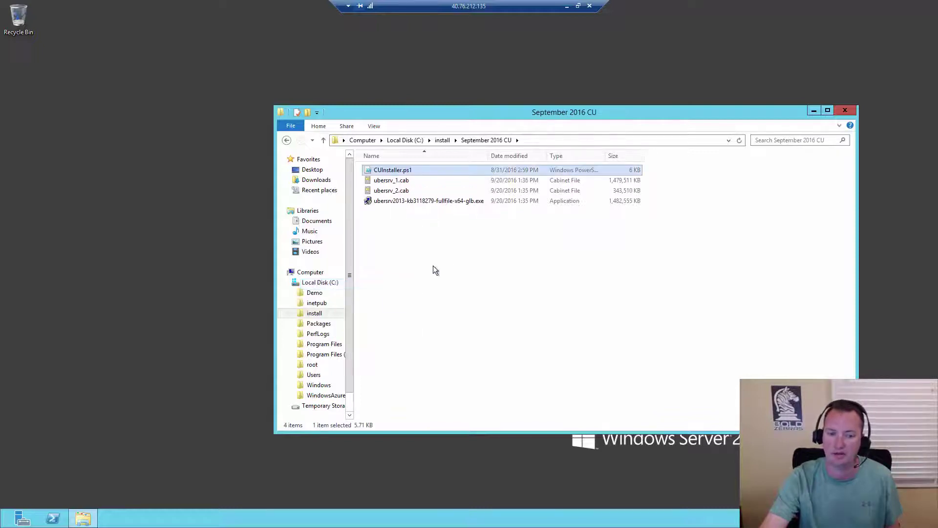
pyautogui.click(453, 267)
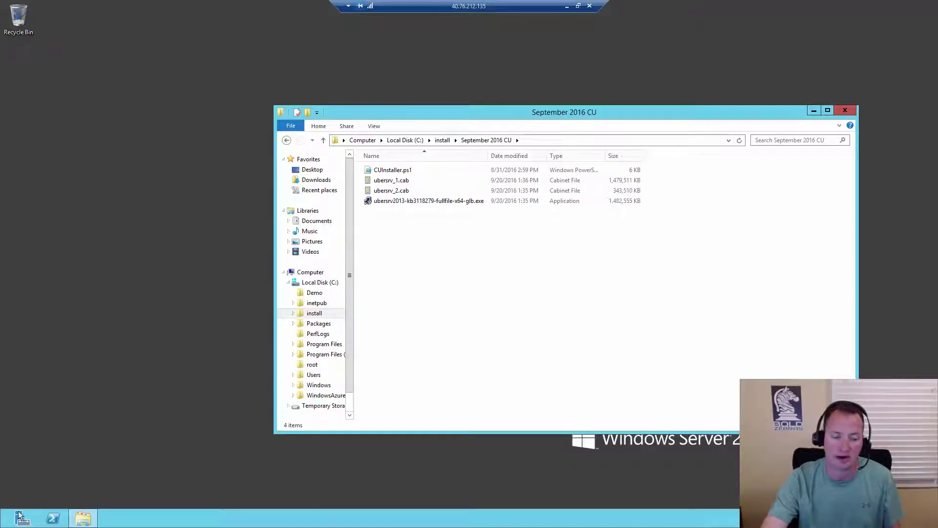
# Step: Launch the SharePoint 2013 Management Shell from Start as administrator, approving the UAC prompt
pyautogui.click(5, 525)
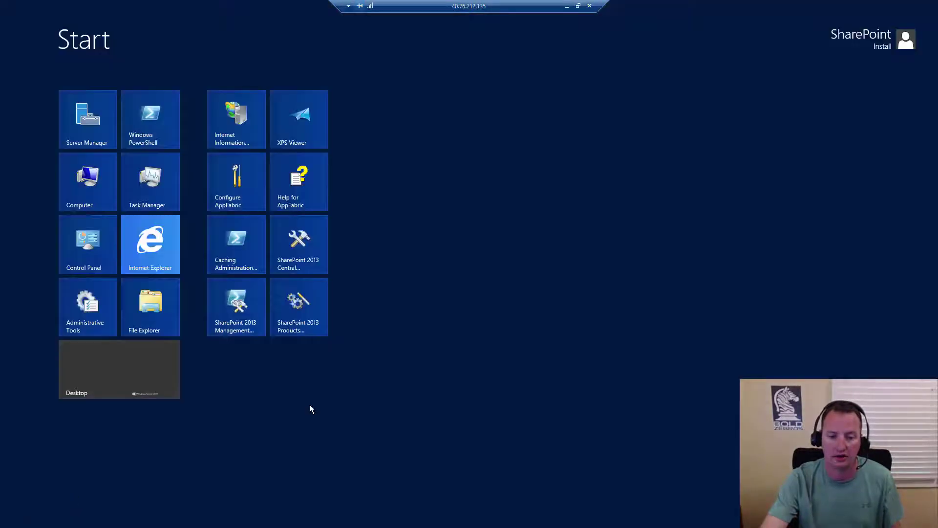
pyautogui.rightClick(239, 307)
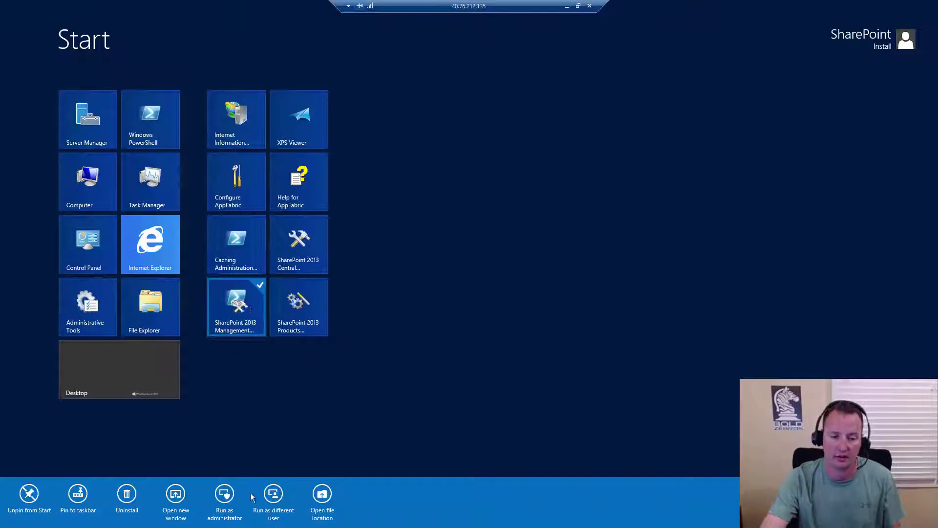
pyautogui.click(225, 494)
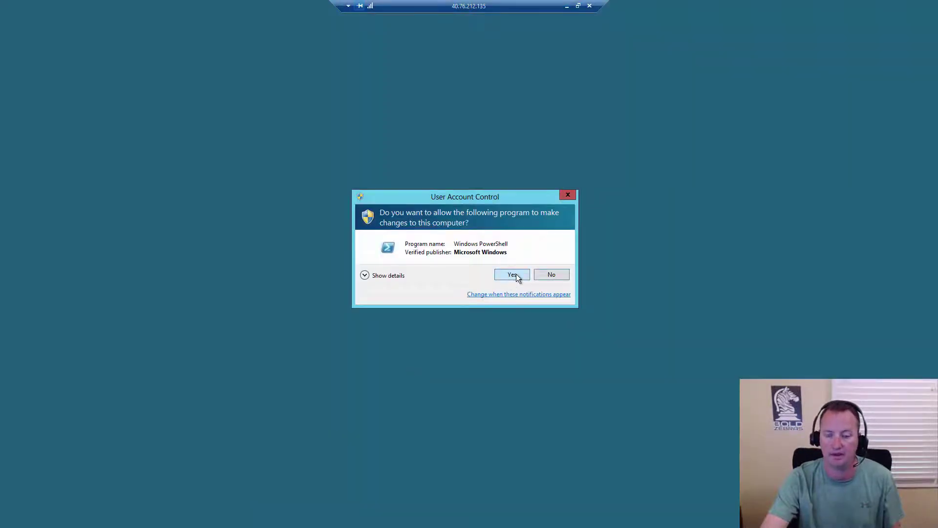
pyautogui.click(516, 273)
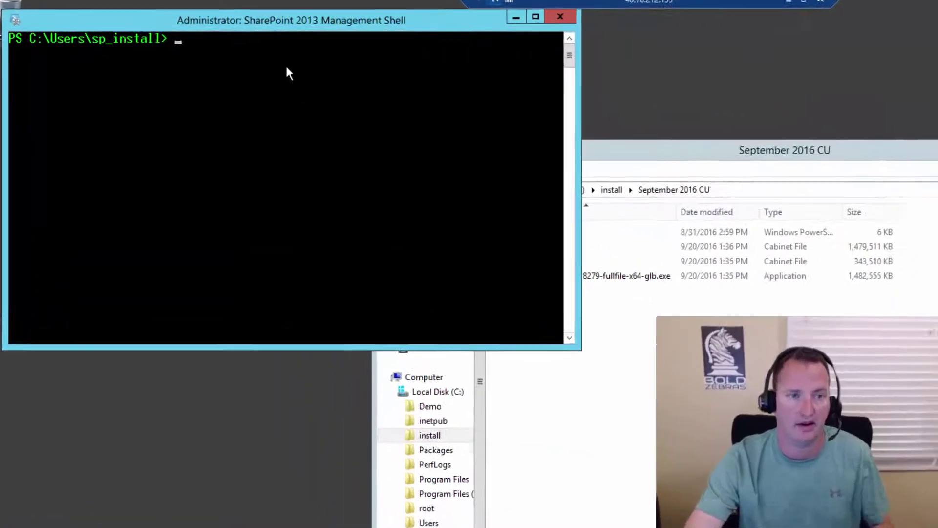
# Step: Change to the C:\install\September 2016 CU folder and list its files with dir
pyautogui.write('cd\\')
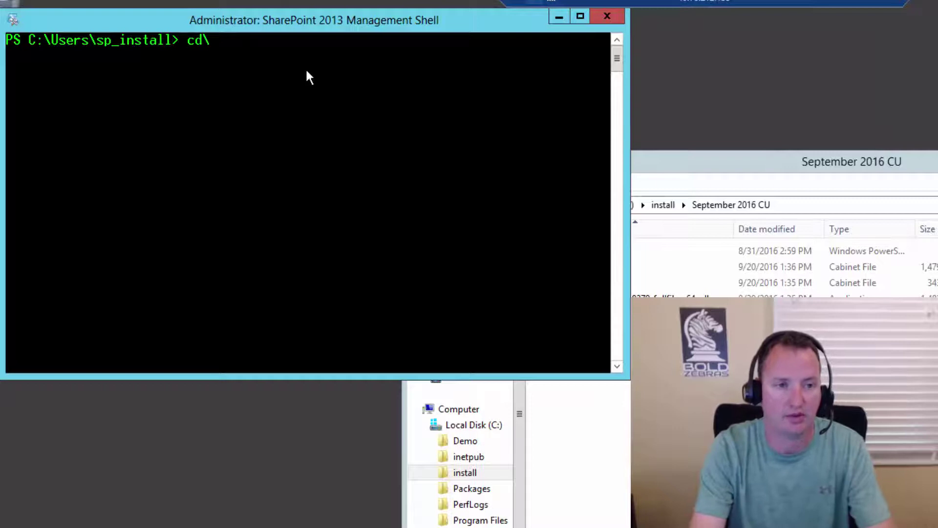
pyautogui.press('Return')
pyautogui.write('cd ')
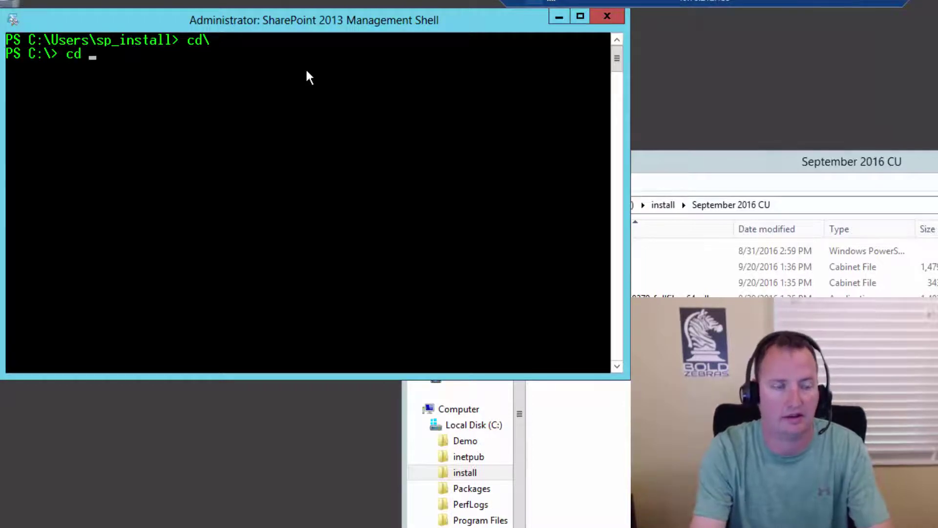
pyautogui.write('.\\i')
pyautogui.press('Tab')
pyautogui.press('Tab')
pyautogui.press('Return')
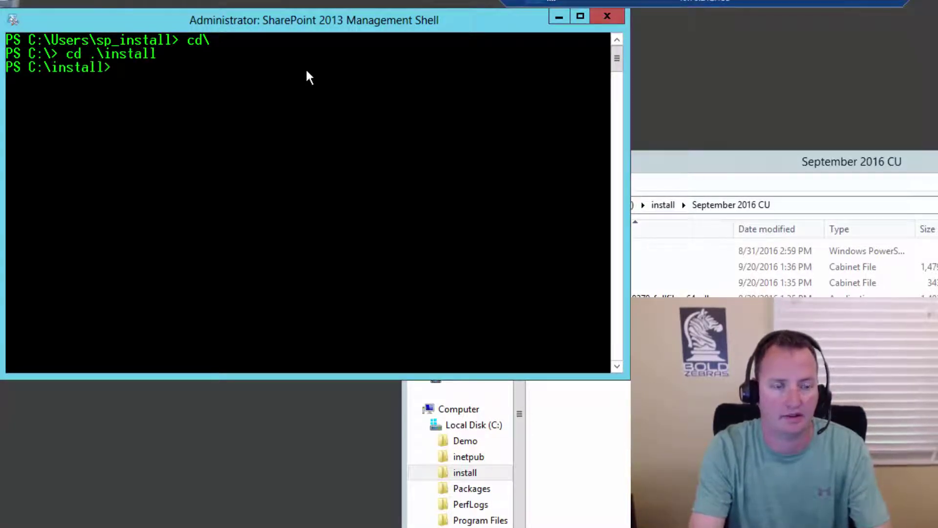
pyautogui.write('cd s')
pyautogui.press('Tab')
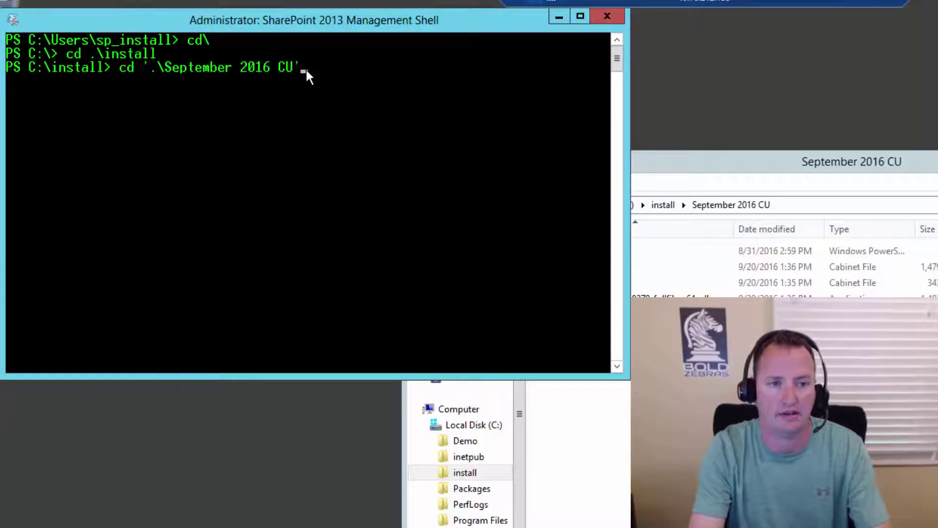
pyautogui.press('Return')
pyautogui.write('dir')
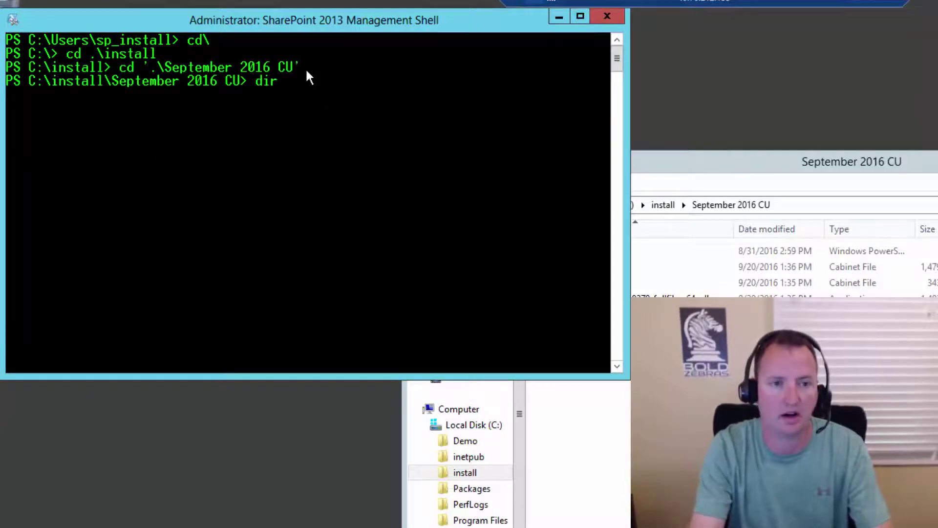
pyautogui.press('Return')
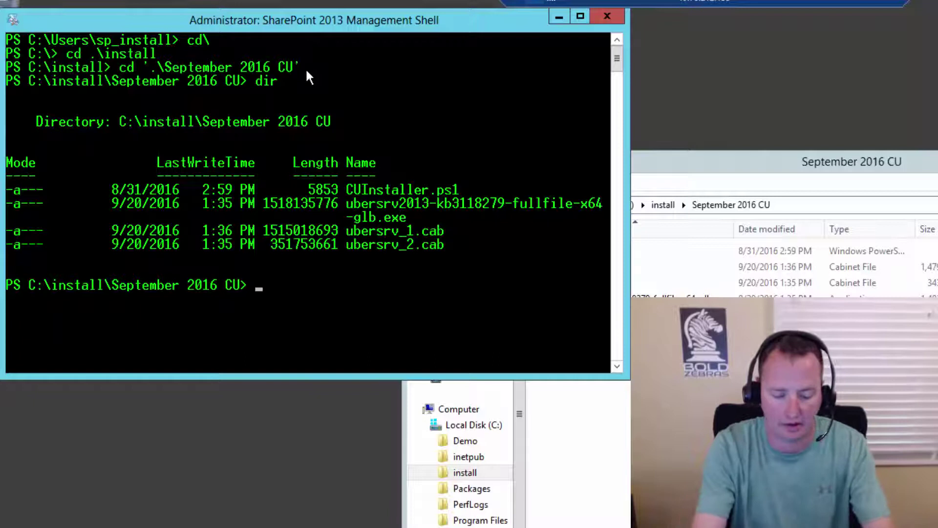
# Step: Run .\CUInstaller.ps1 and answer 1 to pause the Search Service Application
pyautogui.write('cu')
pyautogui.press('Tab')
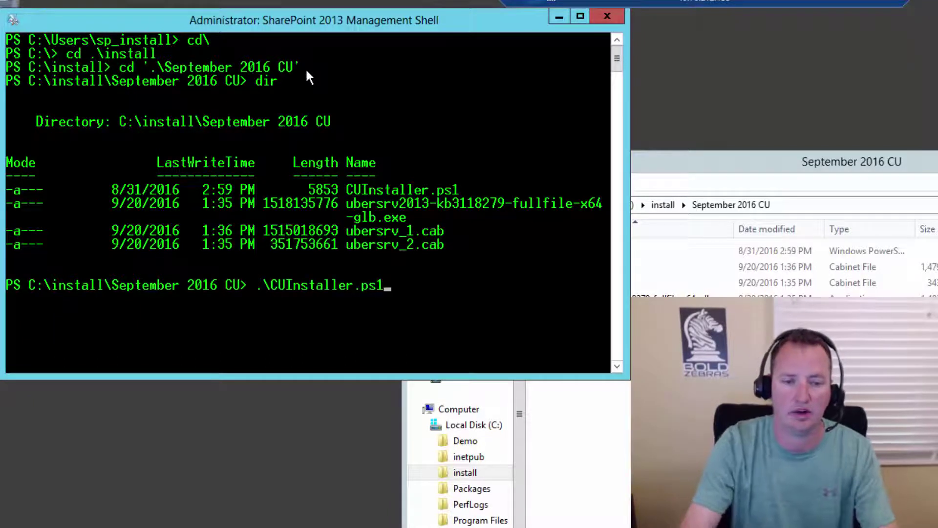
pyautogui.press('Return')
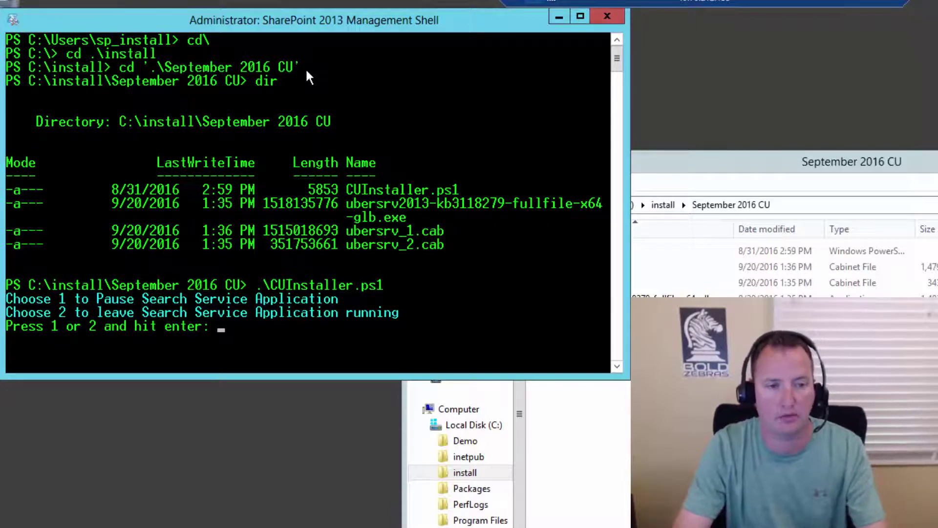
pyautogui.write('1')
pyautogui.press('Return')
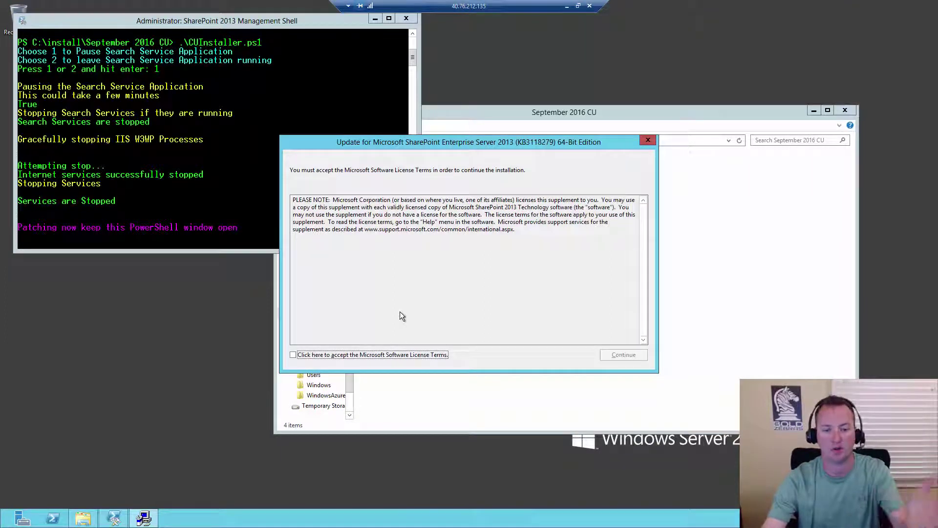
# Step: Accept the KB3118279 license terms and continue so the update installs
pyautogui.click(393, 356)
pyautogui.click(614, 355)
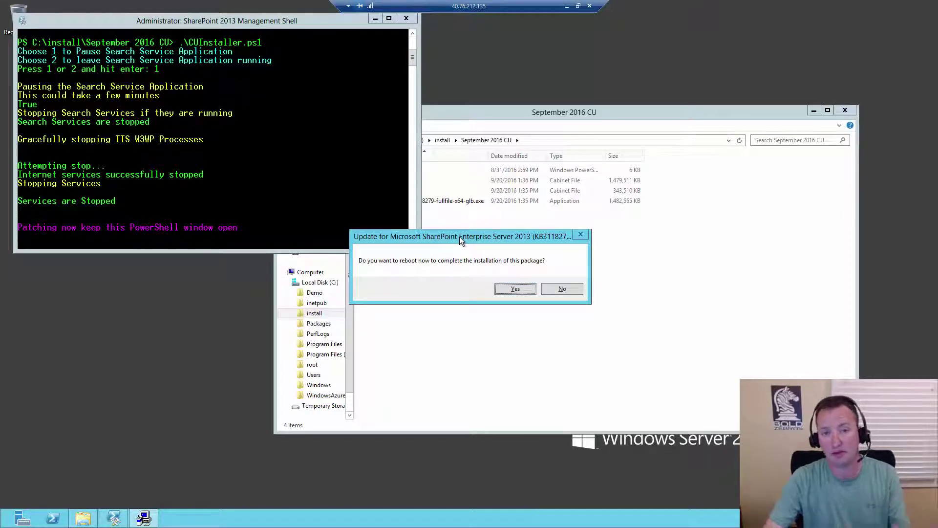
# Step: Decline the reboot, wait for 'Script Complete', and close the Management Shell
pyautogui.click(563, 289)
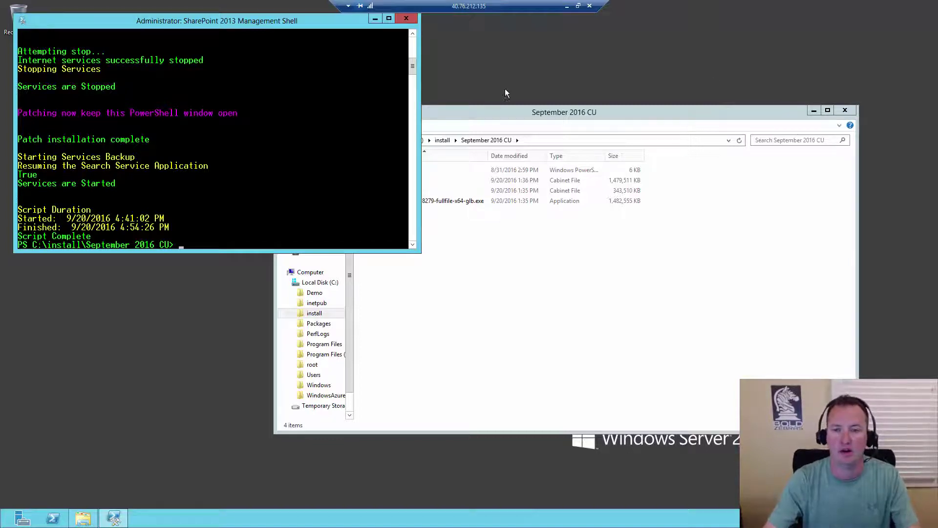
pyautogui.click(409, 20)
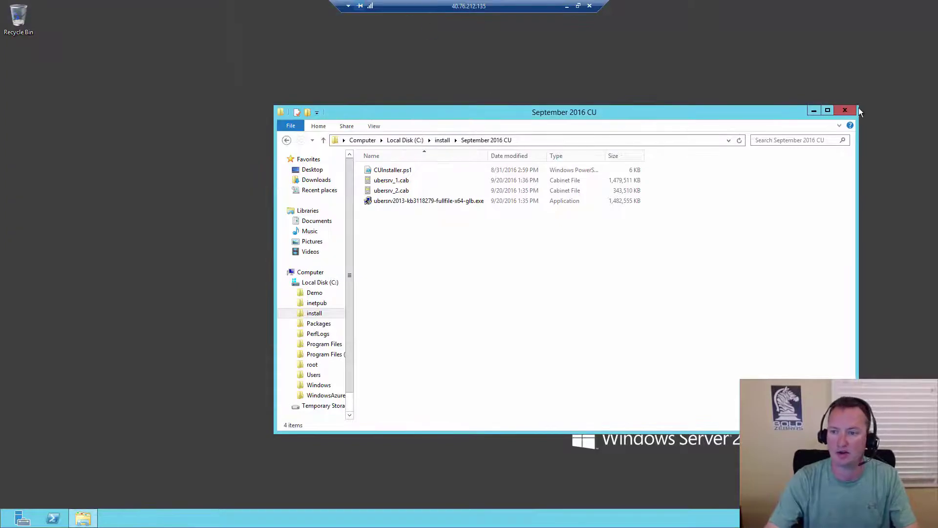
# Step: Close the September 2016 CU folder and start Central Administration from Start, approving UAC
pyautogui.click(845, 110)
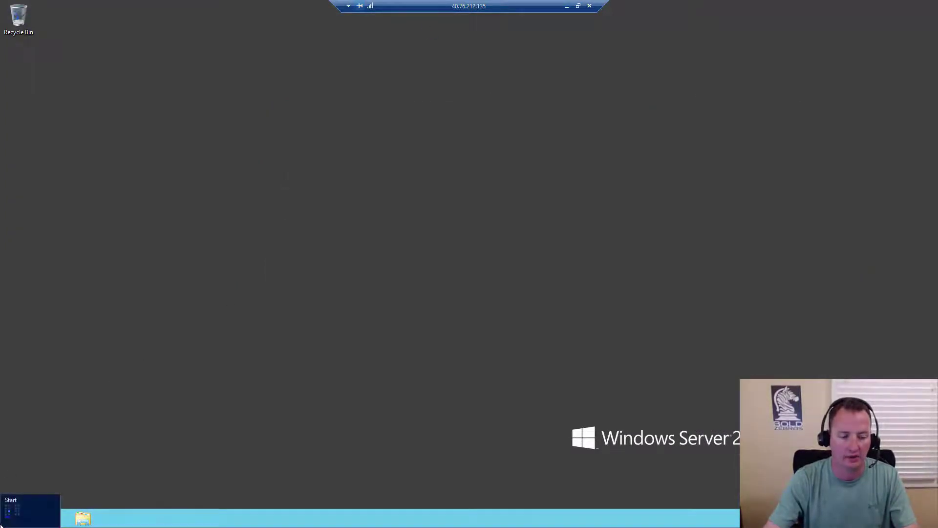
pyautogui.click(6, 525)
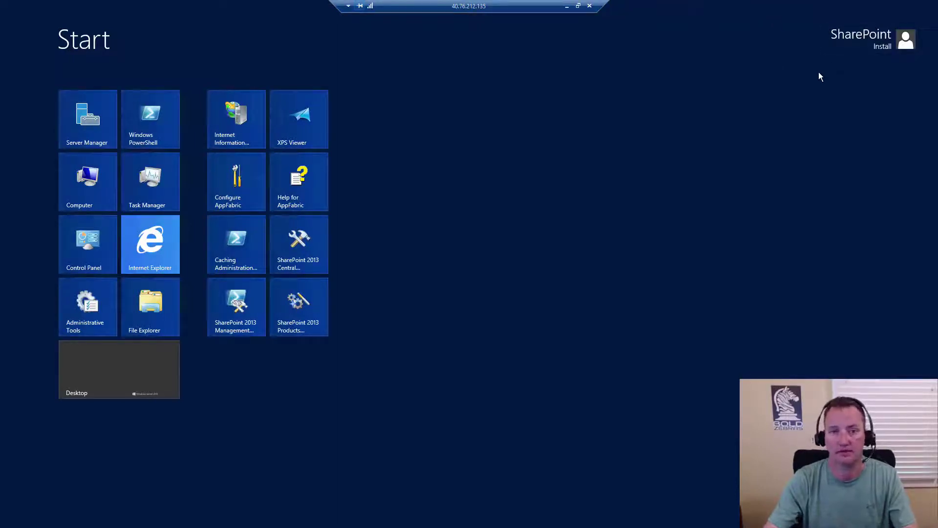
pyautogui.press('Escape')
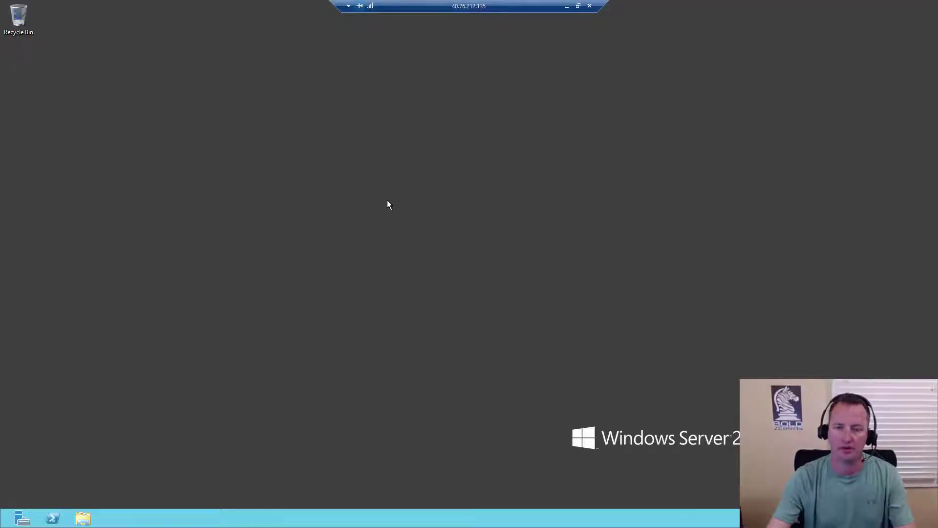
pyautogui.click(5, 523)
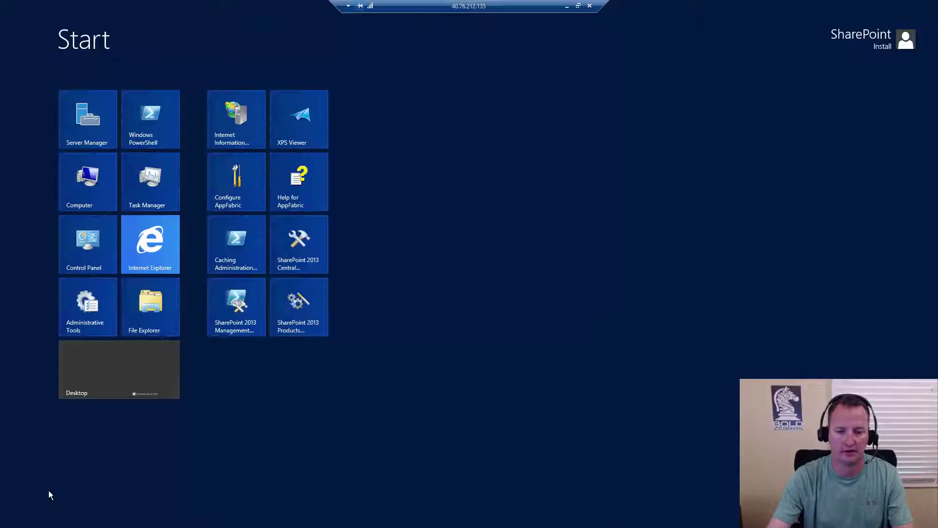
pyautogui.click(299, 245)
pyautogui.click(513, 281)
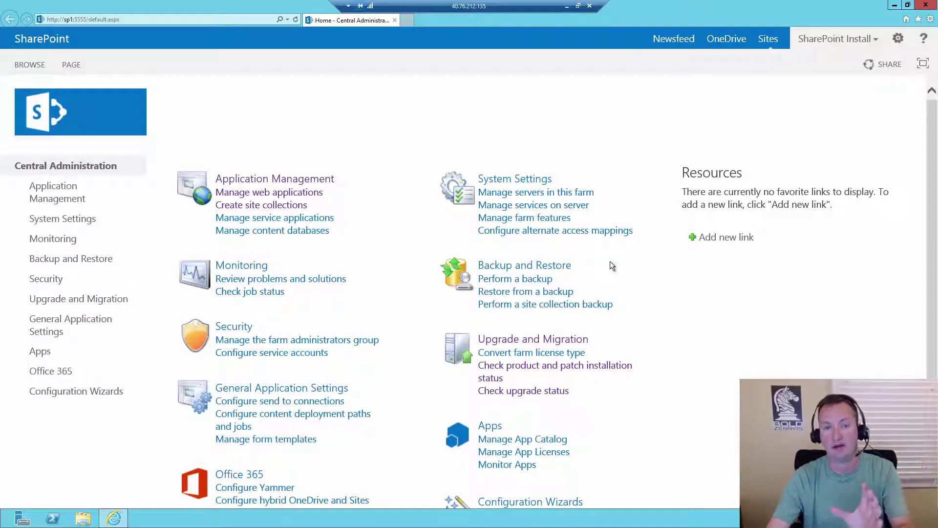
# Step: Confirm KB3118279 is installed, then review database status showing databases flagged upgrade recommended
pyautogui.click(611, 369)
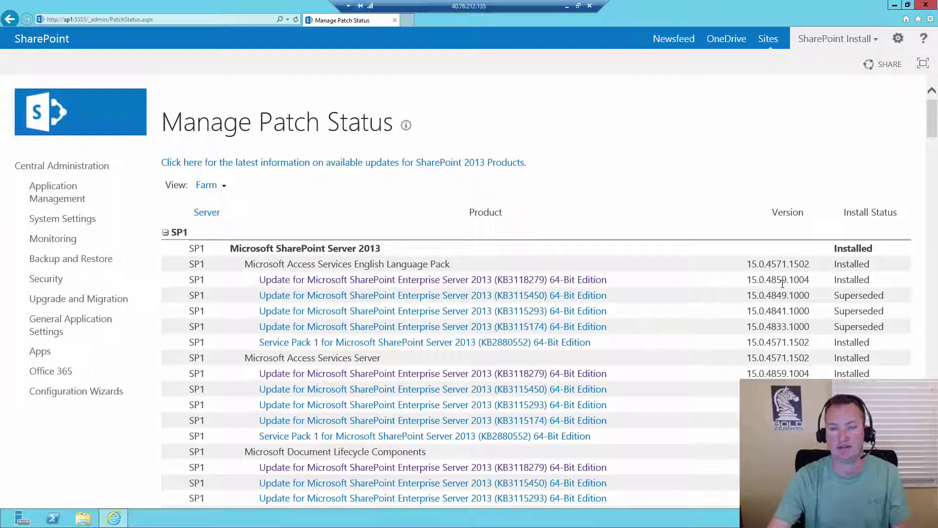
pyautogui.click(113, 301)
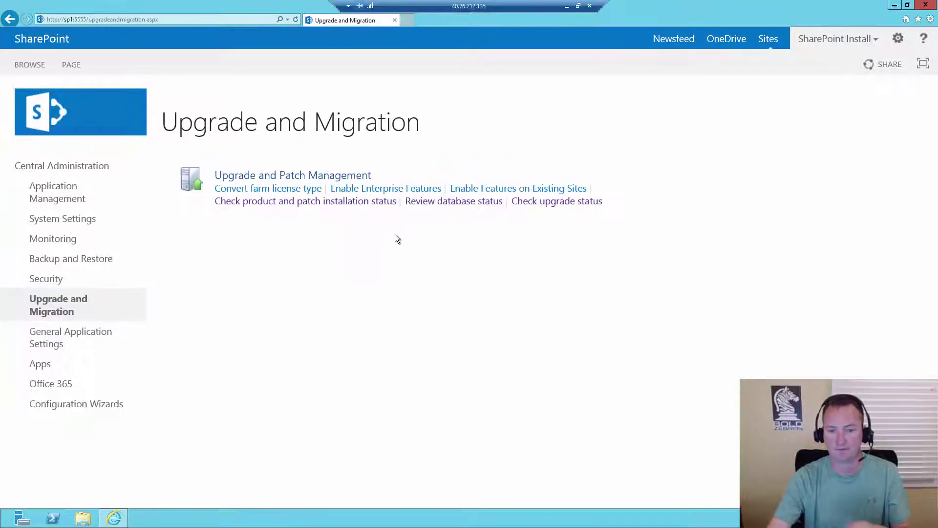
pyautogui.click(438, 202)
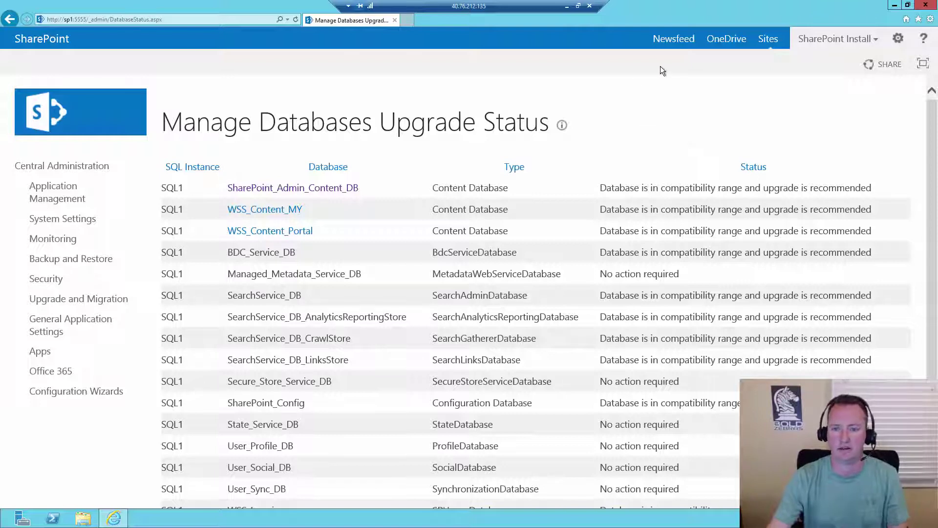
# Step: Close Internet Explorer and start the SharePoint Products Configuration Wizard with administrator approval
pyautogui.click(926, 5)
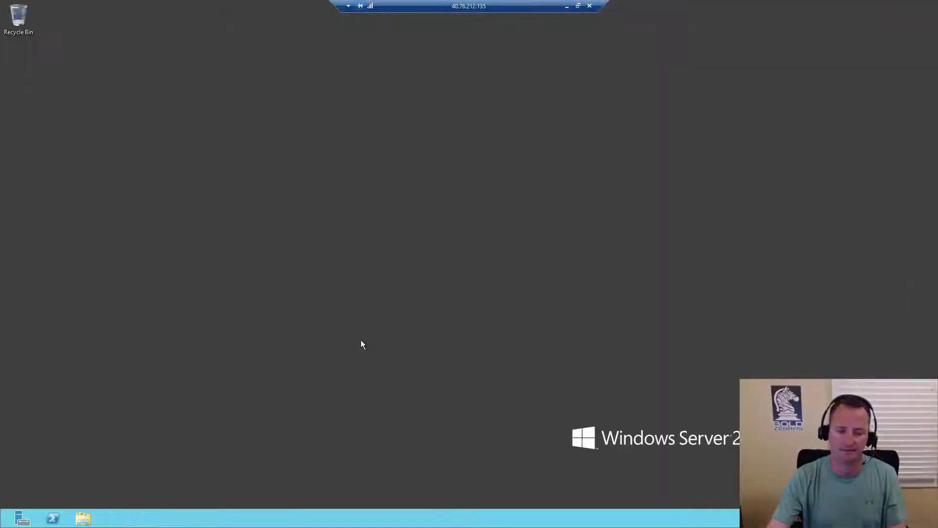
pyautogui.click(5, 523)
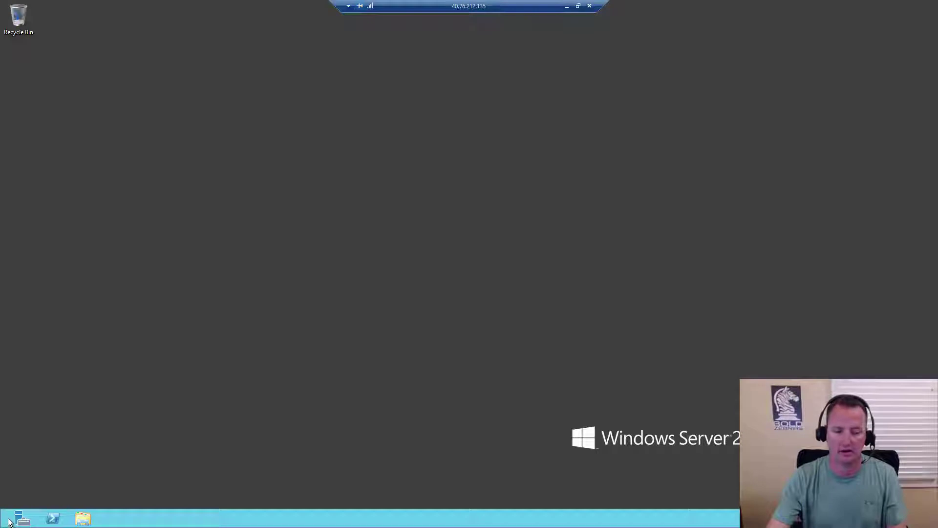
pyautogui.click(309, 304)
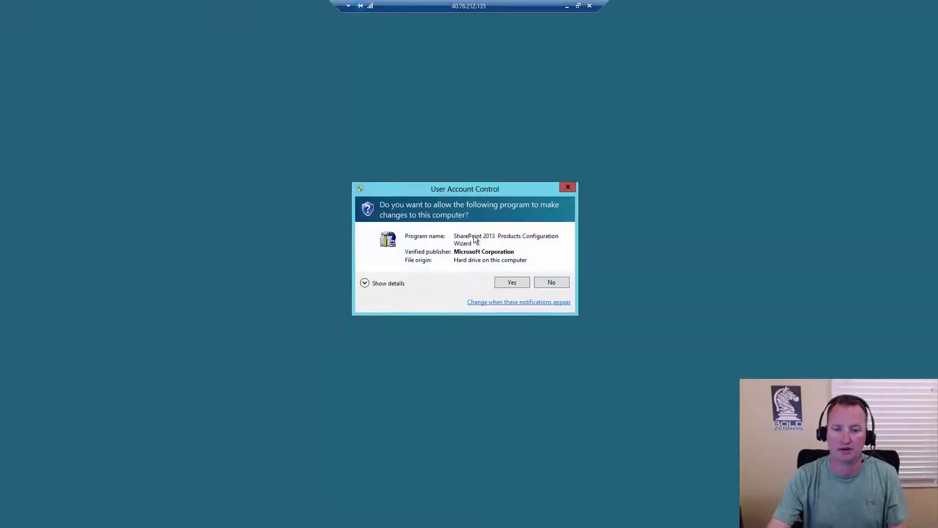
pyautogui.click(521, 283)
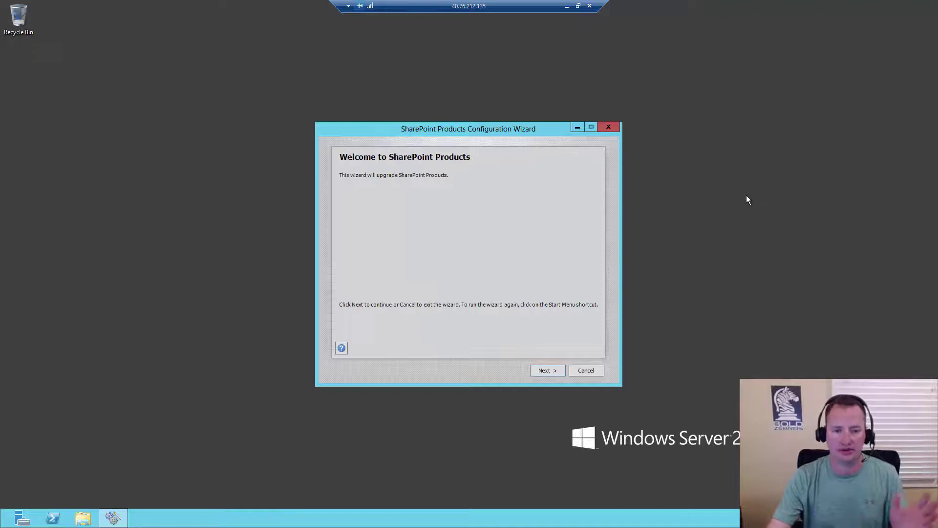
# Step: Run the wizard, agreeing to restart services, and finish it to reopen Central Administration
pyautogui.click(544, 369)
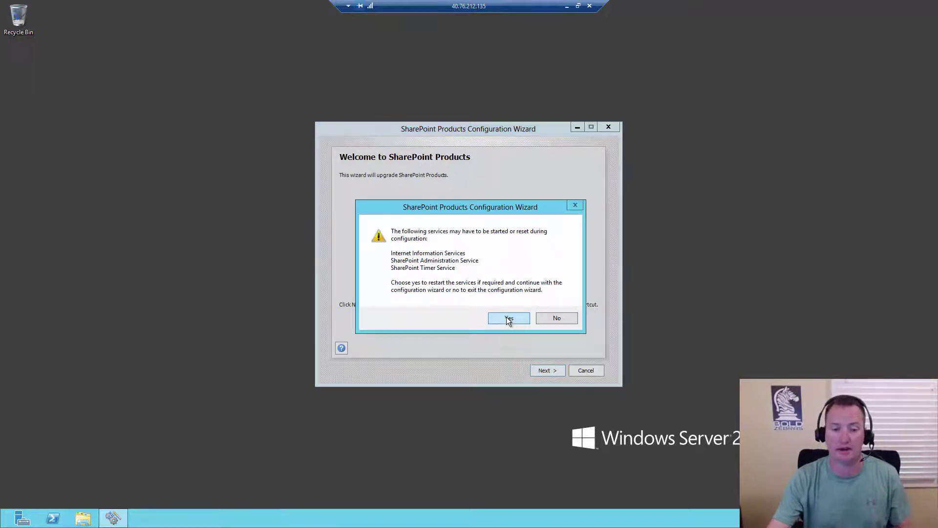
pyautogui.click(507, 318)
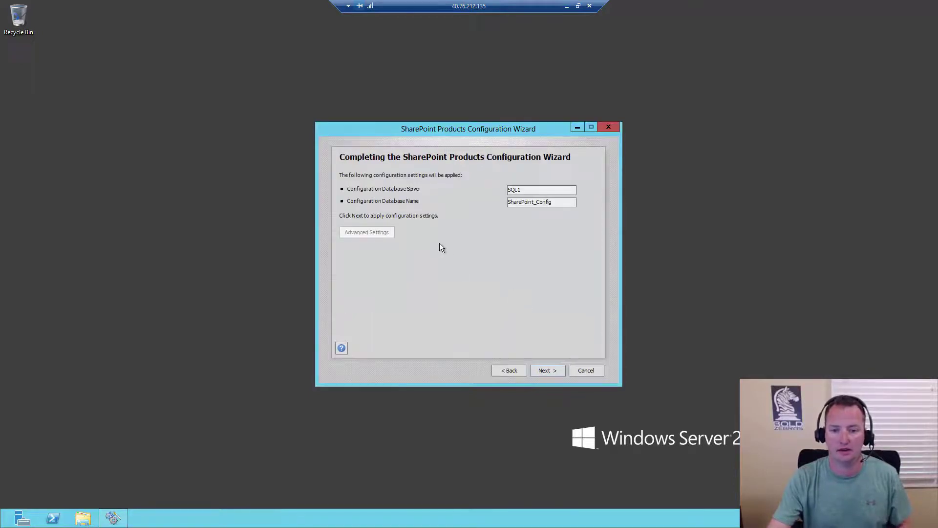
pyautogui.click(547, 370)
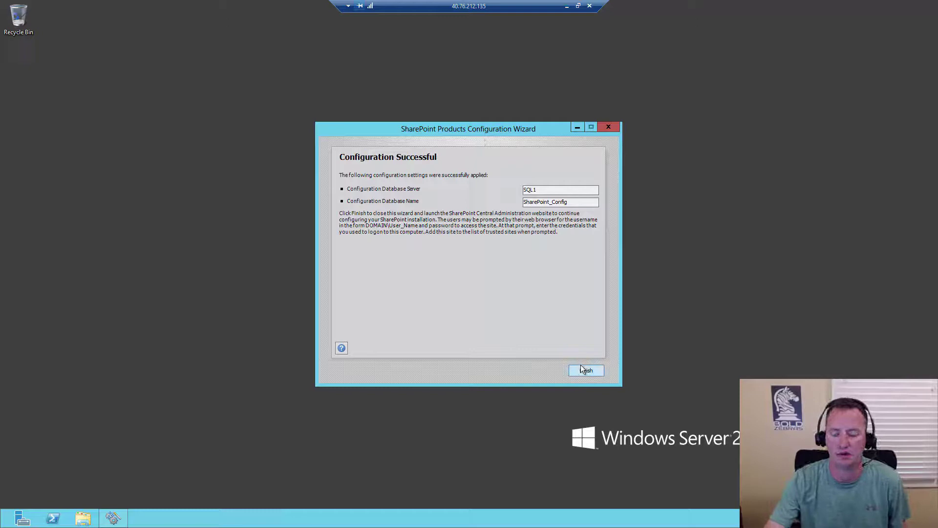
pyautogui.click(598, 372)
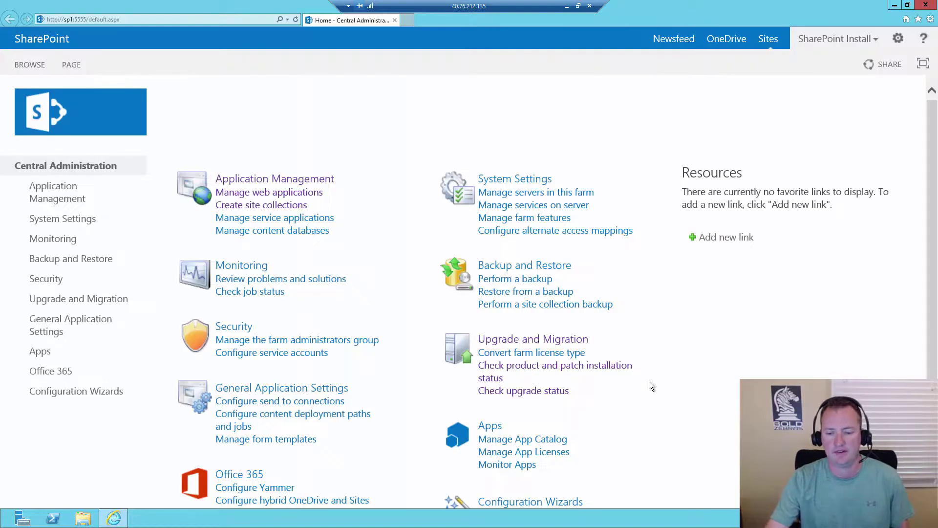
# Step: Confirm databases need no action and the 9/20/2016 upgrade session succeeded with 0 errors
pyautogui.click(539, 339)
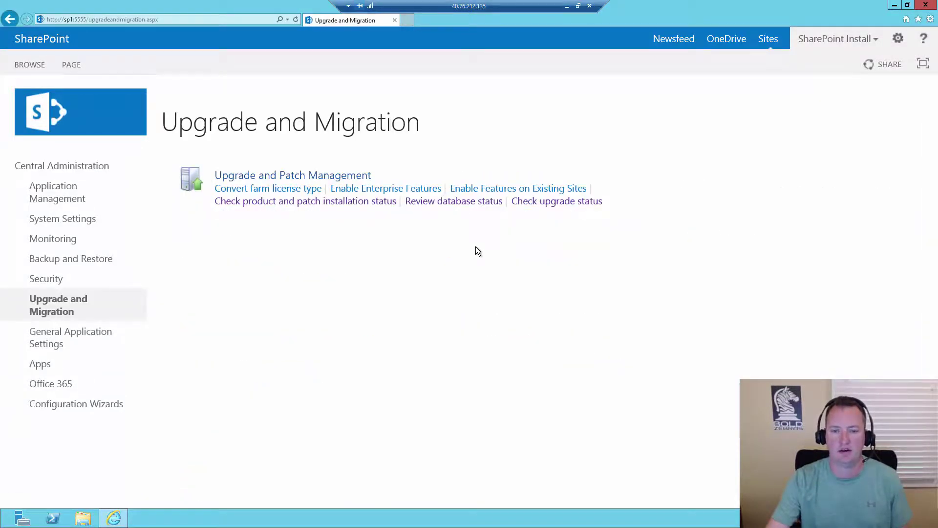
pyautogui.click(473, 205)
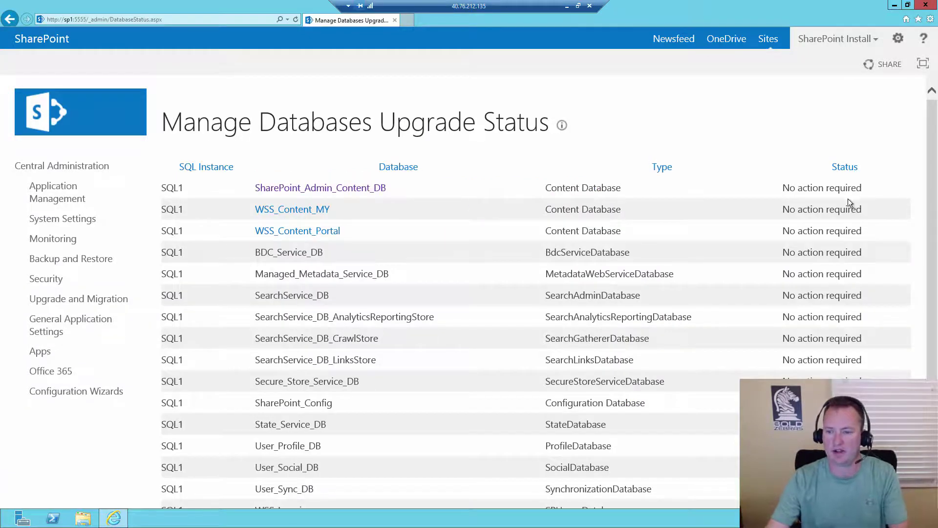
pyautogui.click(115, 300)
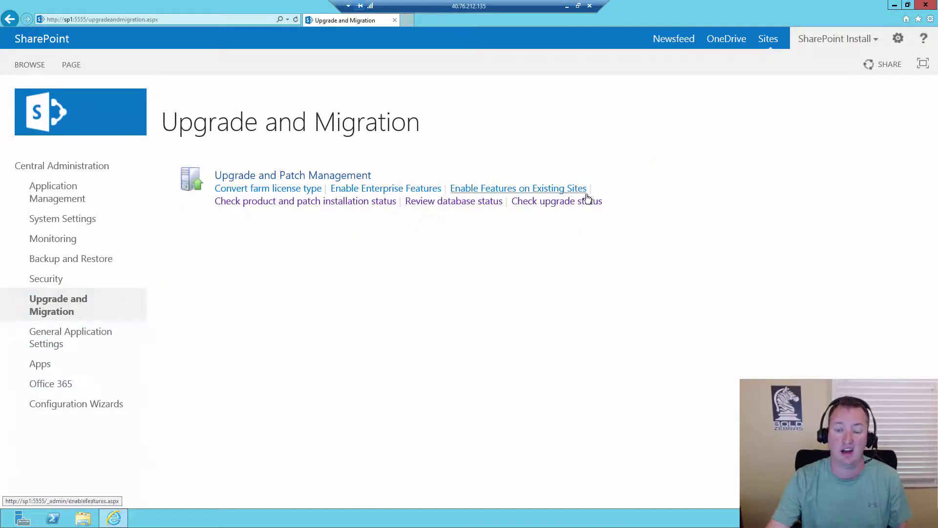
pyautogui.click(543, 202)
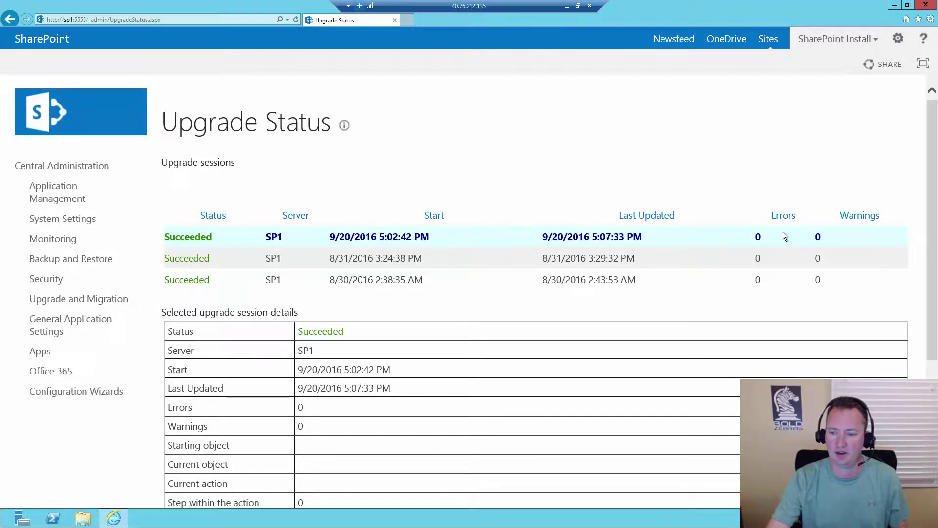
pyautogui.scroll(-5, 418, 279)
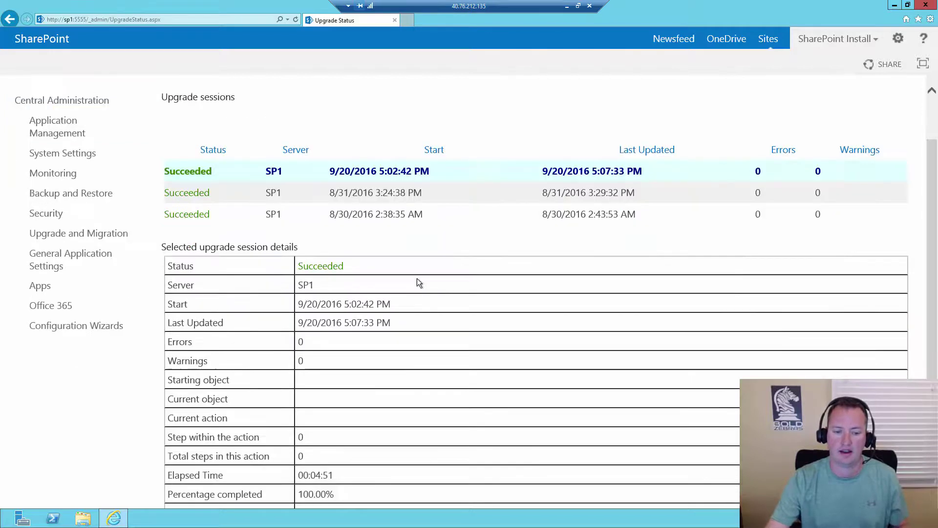